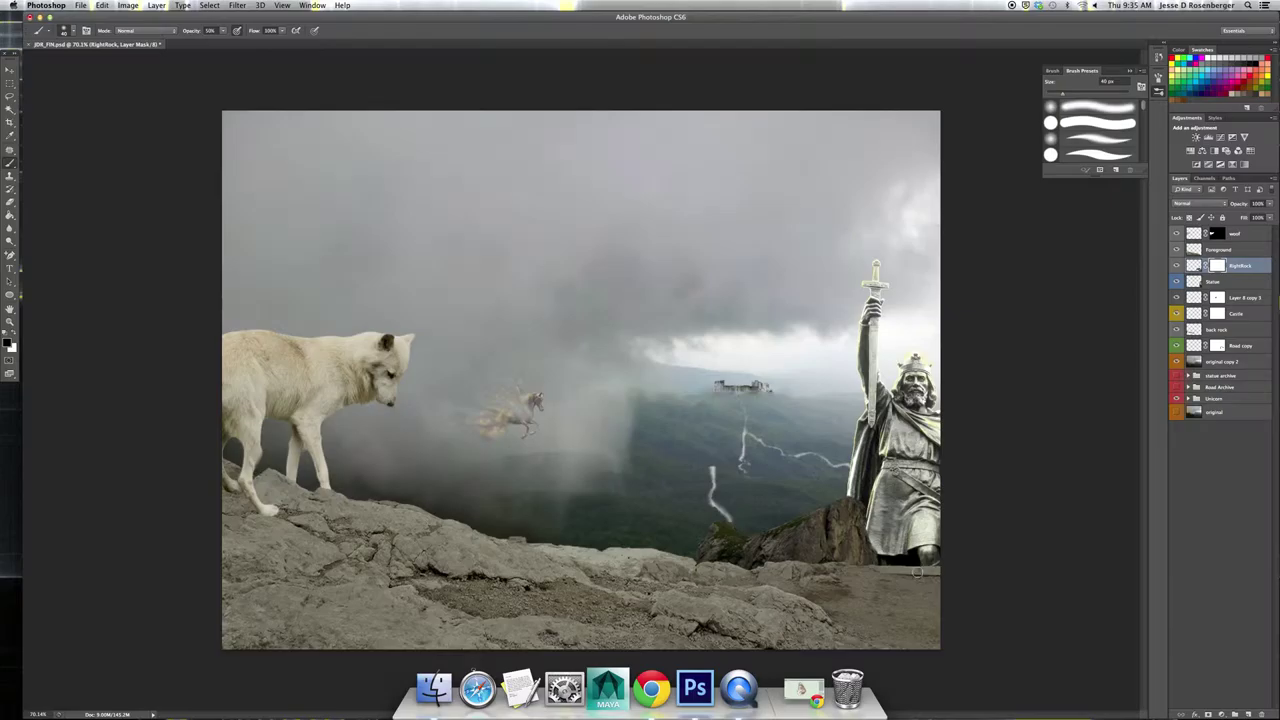
{"action": "left_click_drag", "start_coordinate": [917, 572], "coordinate": [924, 583]}
{"action": "key", "text": "super+z"}
{"action": "key", "text": "x"}
{"action": "key", "text": "x"}
{"action": "mouse_move", "coordinate": [905, 618]}
{"action": "left_mouse_down"}
{"action": "mouse_move", "coordinate": [904, 594]}
{"action": "mouse_move", "coordinate": [867, 603]}
{"action": "mouse_move", "coordinate": [908, 575]}
{"action": "mouse_move", "coordinate": [935, 580]}
{"action": "mouse_move", "coordinate": [907, 608]}
{"action": "left_mouse_up"}
{"action": "key", "text": "super+z"}
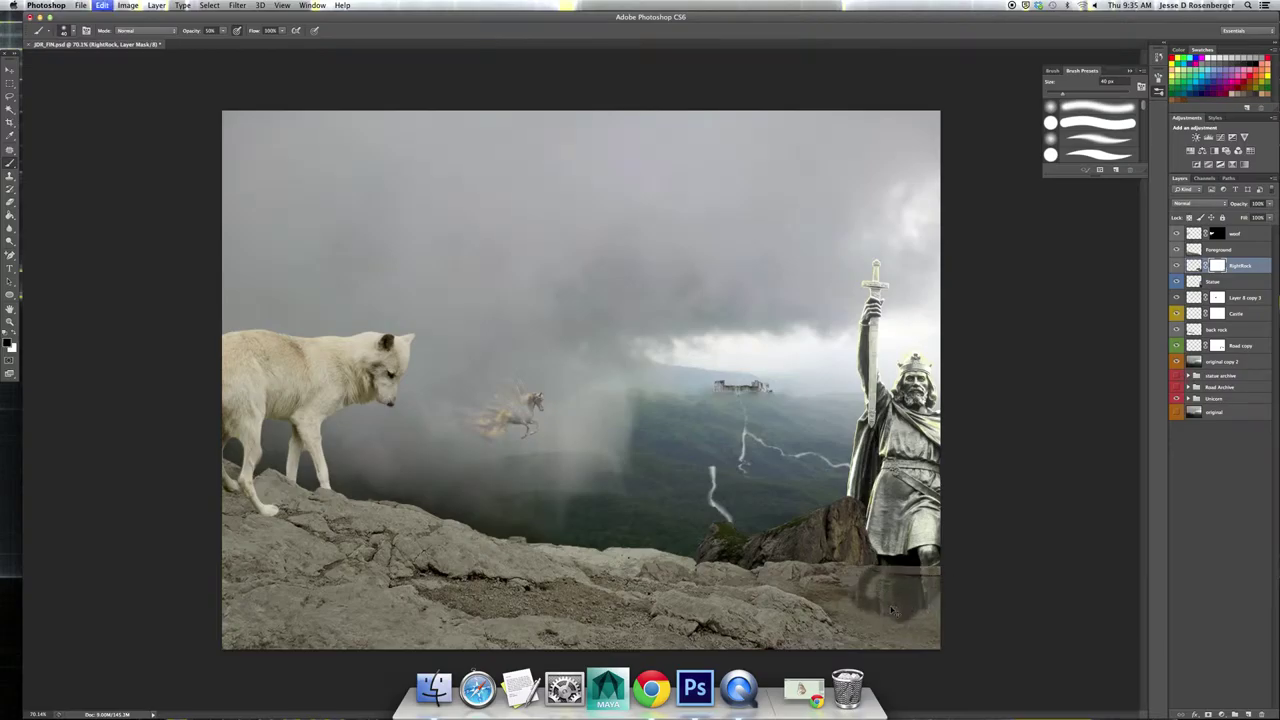
Step back through the history to undo the layer mask on the RightRock layer
{"action": "left_click", "coordinate": [1177, 329]}
{"action": "left_click", "coordinate": [1177, 318]}
{"action": "key", "text": "alt+super+z"}
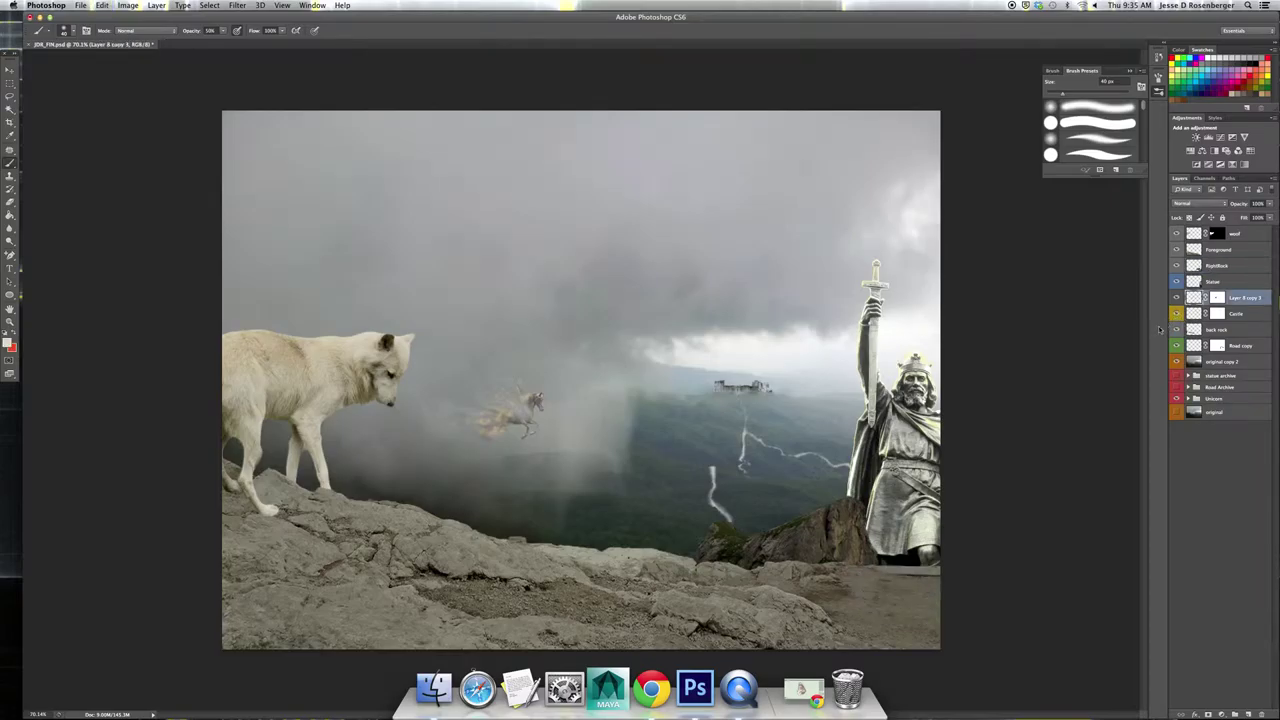
Create a new layer between Foreground and RightRock, and load the RightRock layer's outline as a selection
{"action": "left_click", "coordinate": [1214, 633]}
{"action": "left_click", "coordinate": [1248, 713]}
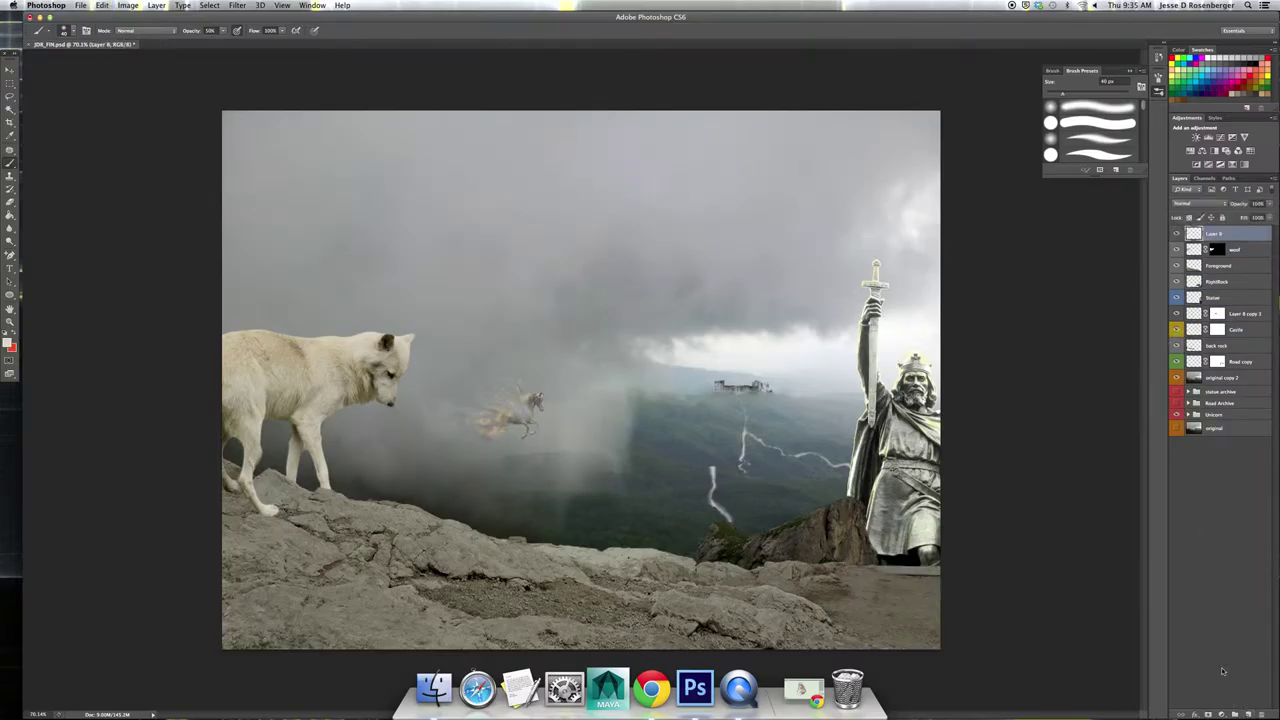
{"action": "left_click_drag", "start_coordinate": [1226, 234], "coordinate": [1200, 278]}
{"action": "left_click", "coordinate": [1194, 282], "text": "super"}
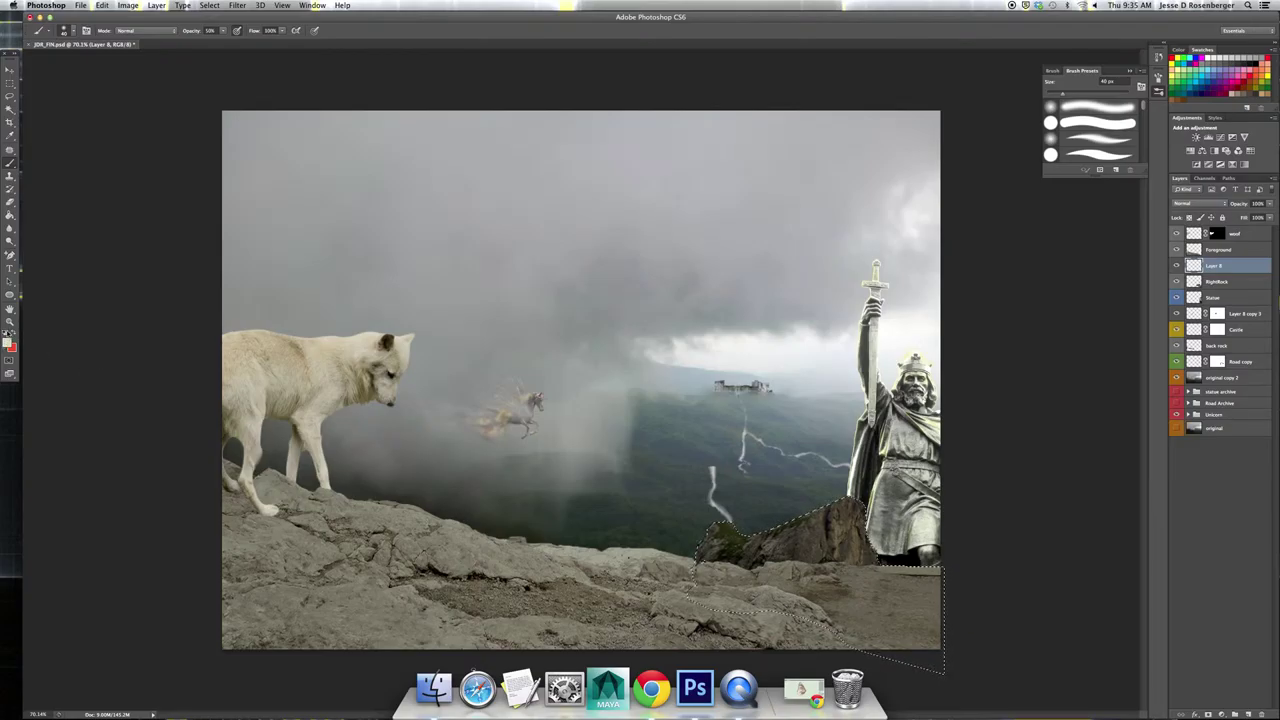
Paint 55% Gray fog inside the selection over the rock ground below the statue
{"action": "key", "text": "d"}
{"action": "double_click", "coordinate": [1205, 60]}
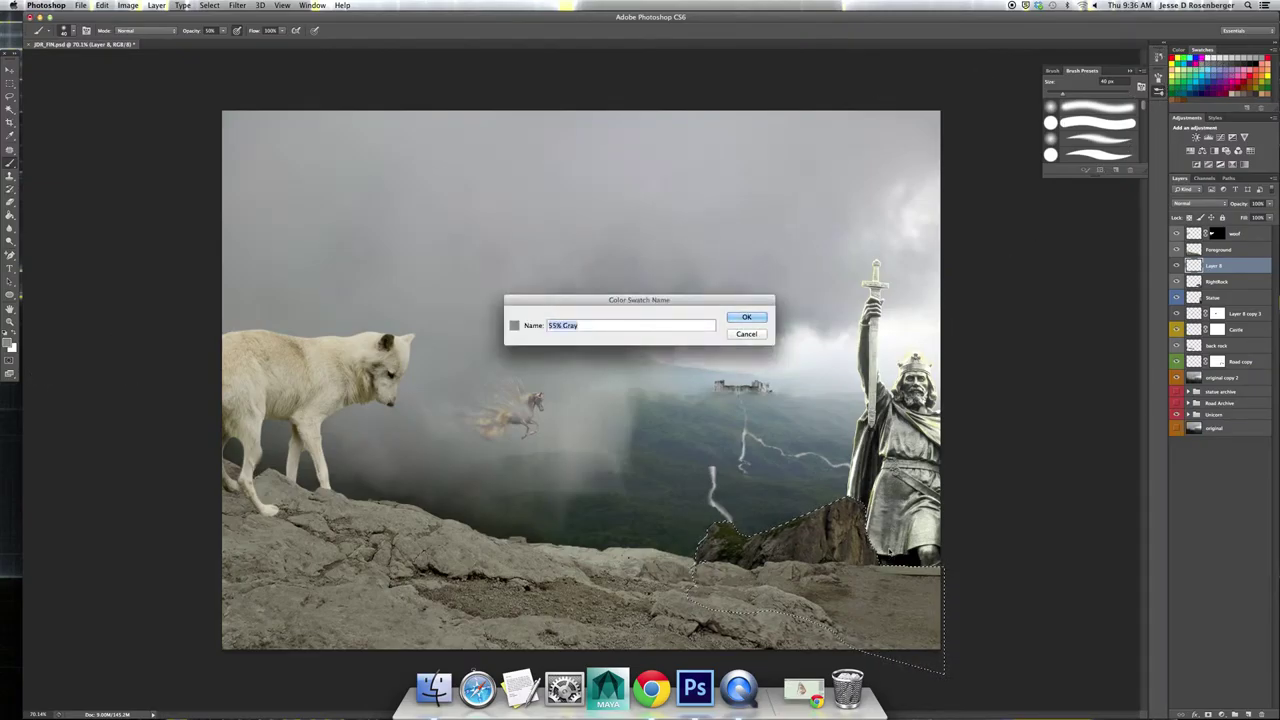
{"action": "left_click", "coordinate": [747, 334]}
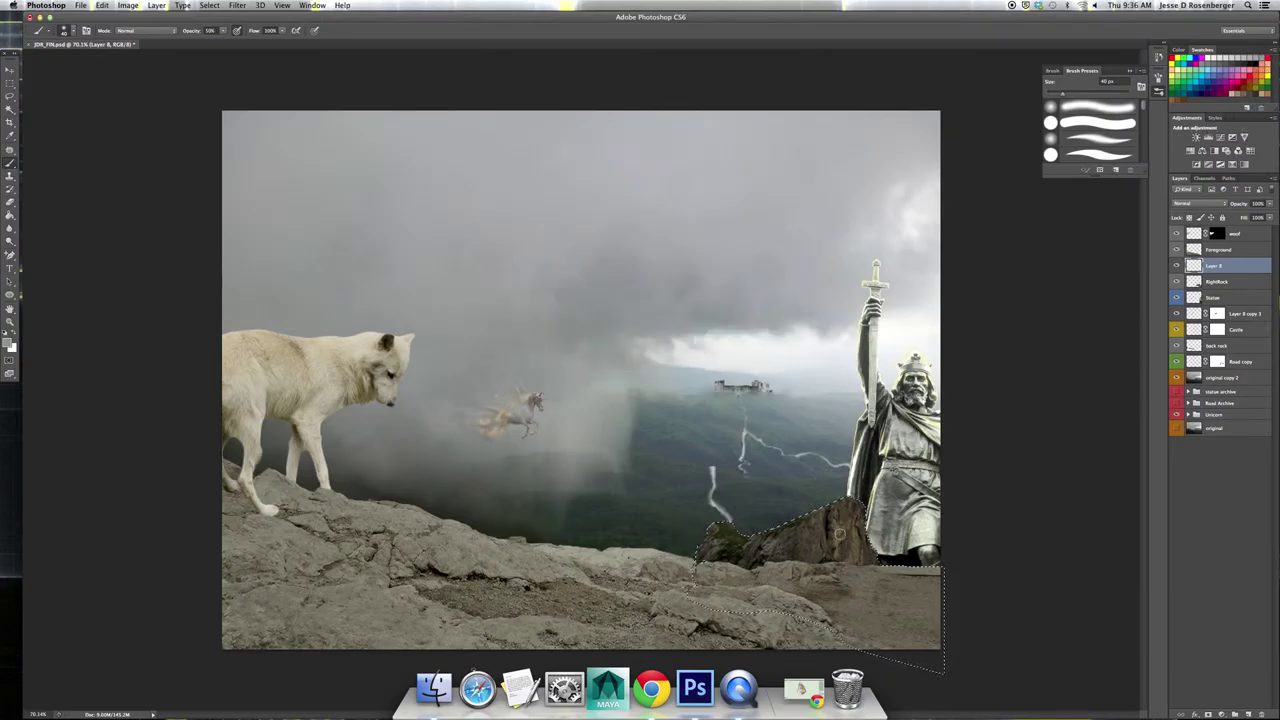
{"action": "mouse_move", "coordinate": [902, 597]}
{"action": "left_mouse_down"}
{"action": "mouse_move", "coordinate": [936, 572]}
{"action": "mouse_move", "coordinate": [932, 641]}
{"action": "mouse_move", "coordinate": [943, 630]}
{"action": "mouse_move", "coordinate": [922, 651]}
{"action": "mouse_move", "coordinate": [909, 651]}
{"action": "mouse_move", "coordinate": [921, 631]}
{"action": "mouse_move", "coordinate": [897, 641]}
{"action": "mouse_move", "coordinate": [915, 607]}
{"action": "mouse_move", "coordinate": [869, 631]}
{"action": "mouse_move", "coordinate": [910, 579]}
{"action": "mouse_move", "coordinate": [902, 594]}
{"action": "mouse_move", "coordinate": [885, 569]}
{"action": "mouse_move", "coordinate": [865, 568]}
{"action": "mouse_move", "coordinate": [870, 590]}
{"action": "mouse_move", "coordinate": [855, 557]}
{"action": "mouse_move", "coordinate": [832, 588]}
{"action": "mouse_move", "coordinate": [829, 573]}
{"action": "mouse_move", "coordinate": [809, 584]}
{"action": "mouse_move", "coordinate": [841, 606]}
{"action": "mouse_move", "coordinate": [853, 598]}
{"action": "mouse_move", "coordinate": [814, 587]}
{"action": "mouse_move", "coordinate": [824, 577]}
{"action": "mouse_move", "coordinate": [927, 577]}
{"action": "mouse_move", "coordinate": [938, 639]}
{"action": "mouse_move", "coordinate": [836, 581]}
{"action": "mouse_move", "coordinate": [914, 611]}
{"action": "left_mouse_up"}
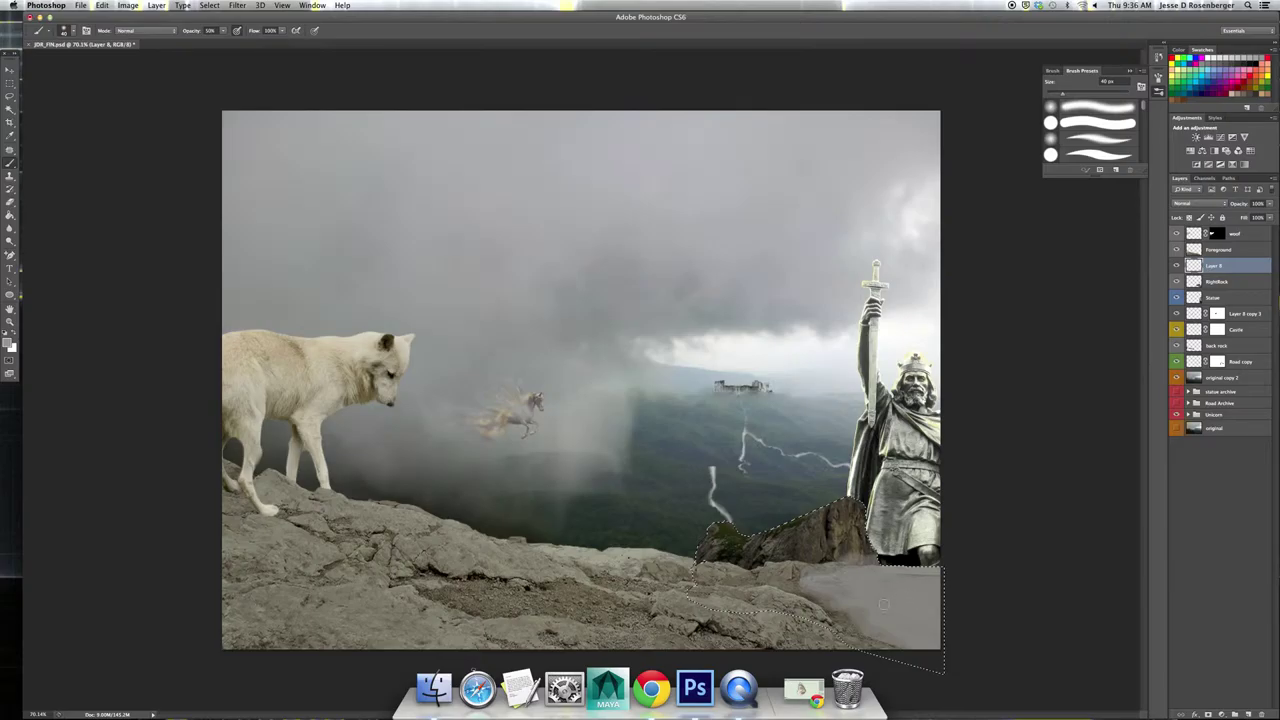
{"action": "mouse_move", "coordinate": [891, 595]}
{"action": "left_mouse_down"}
{"action": "mouse_move", "coordinate": [920, 598]}
{"action": "mouse_move", "coordinate": [841, 586]}
{"action": "left_mouse_up"}
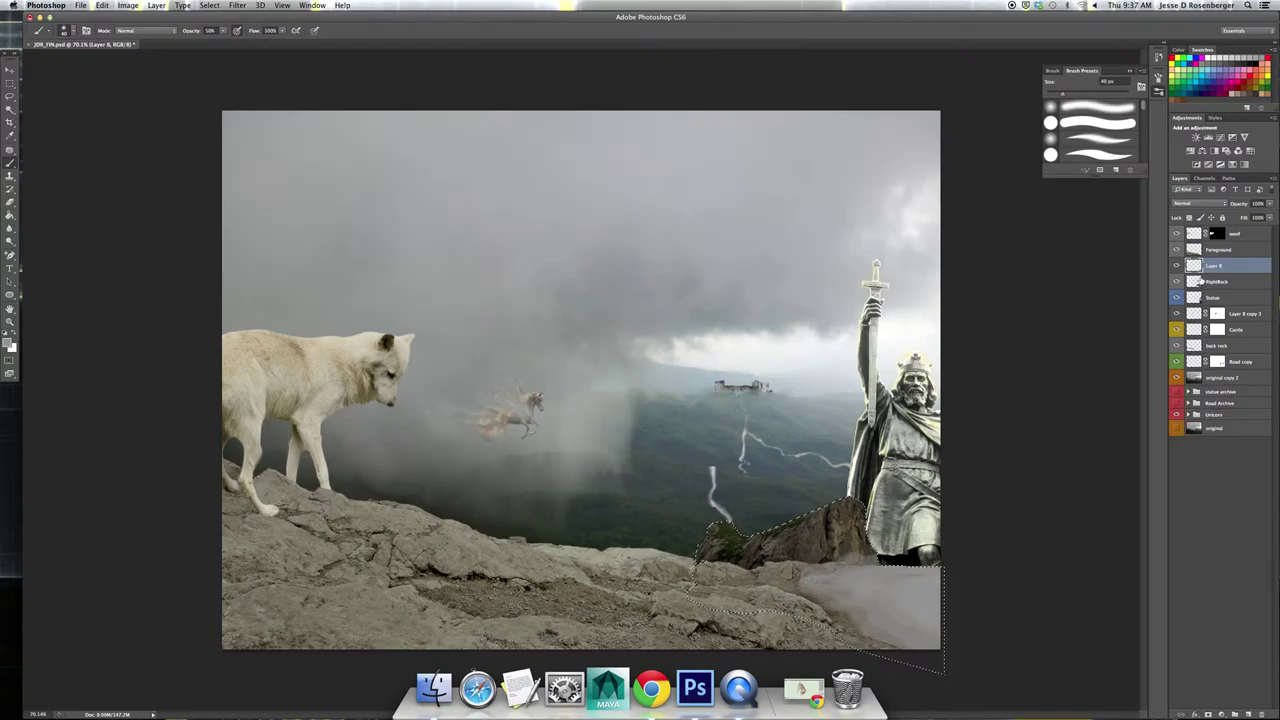
Add a layer mask from the selection to Layer 8 and paint black patches on it to break up the fog below the statue
{"action": "left_click", "coordinate": [1208, 714]}
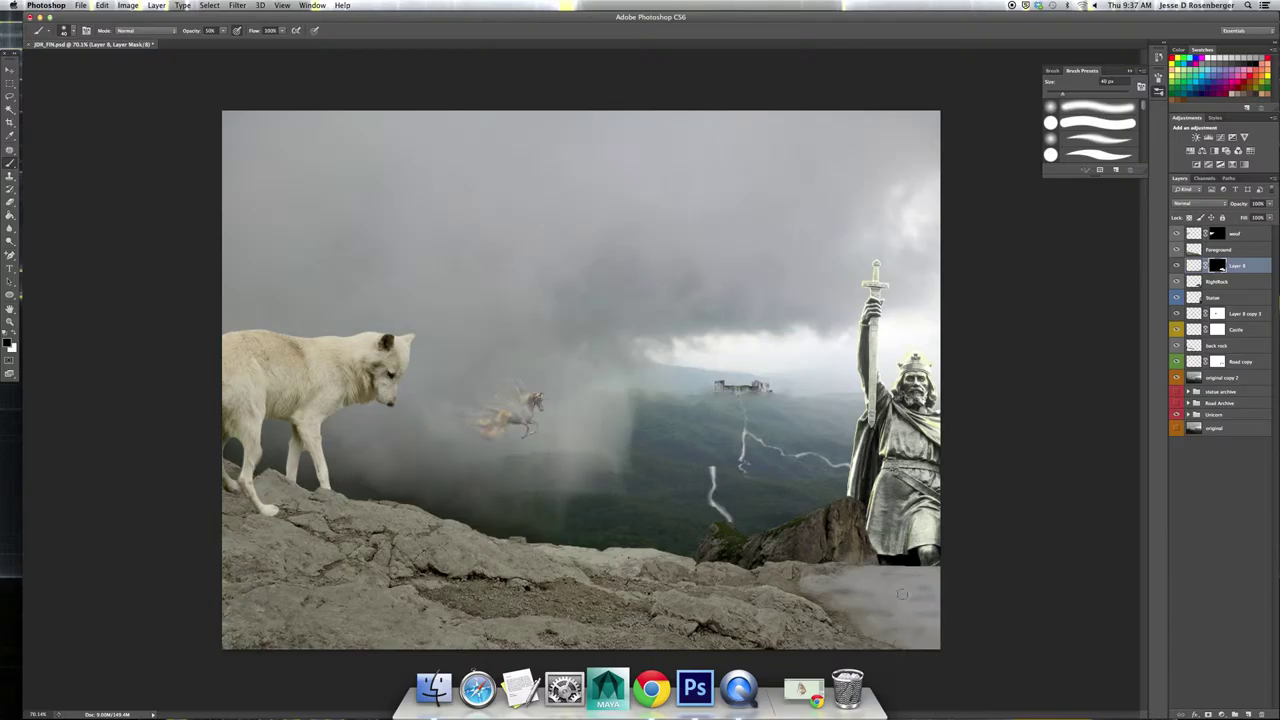
{"action": "key", "text": "super+z"}
{"action": "left_click_drag", "start_coordinate": [868, 595], "coordinate": [880, 597]}
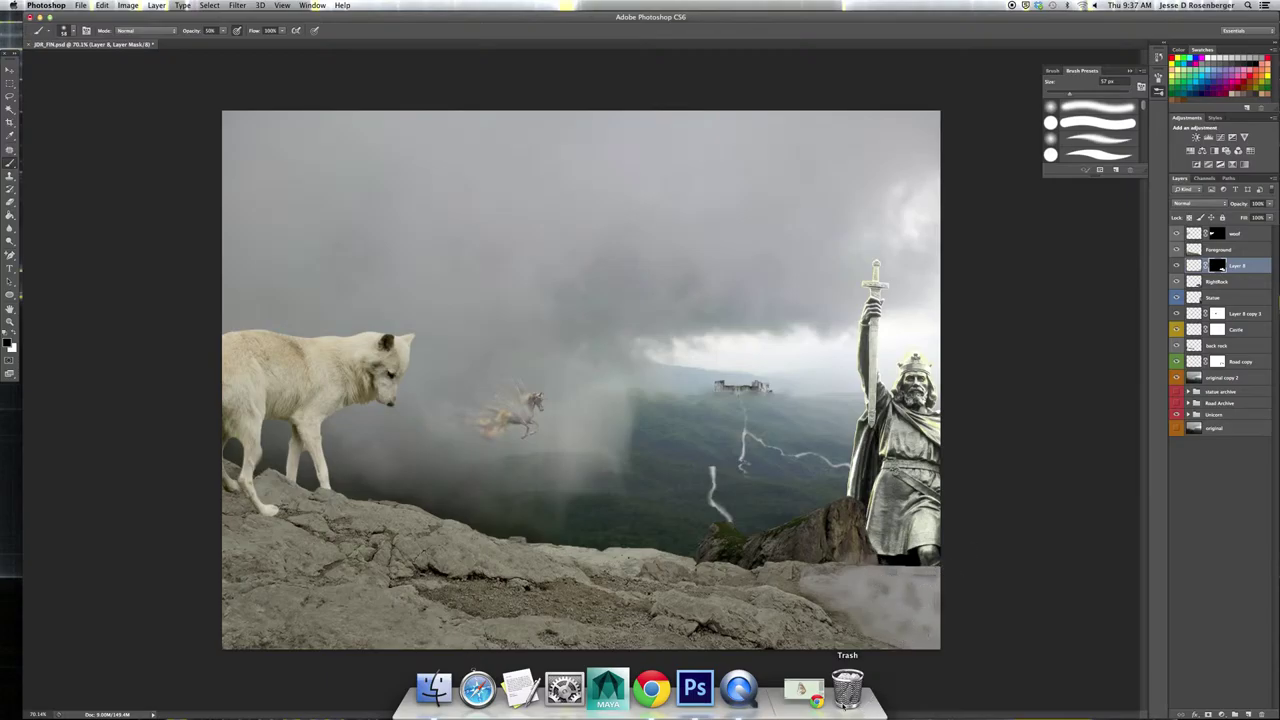
Load the Foreground layer's outline as a selection and create a new layer directly above it
{"action": "left_click", "coordinate": [1198, 252]}
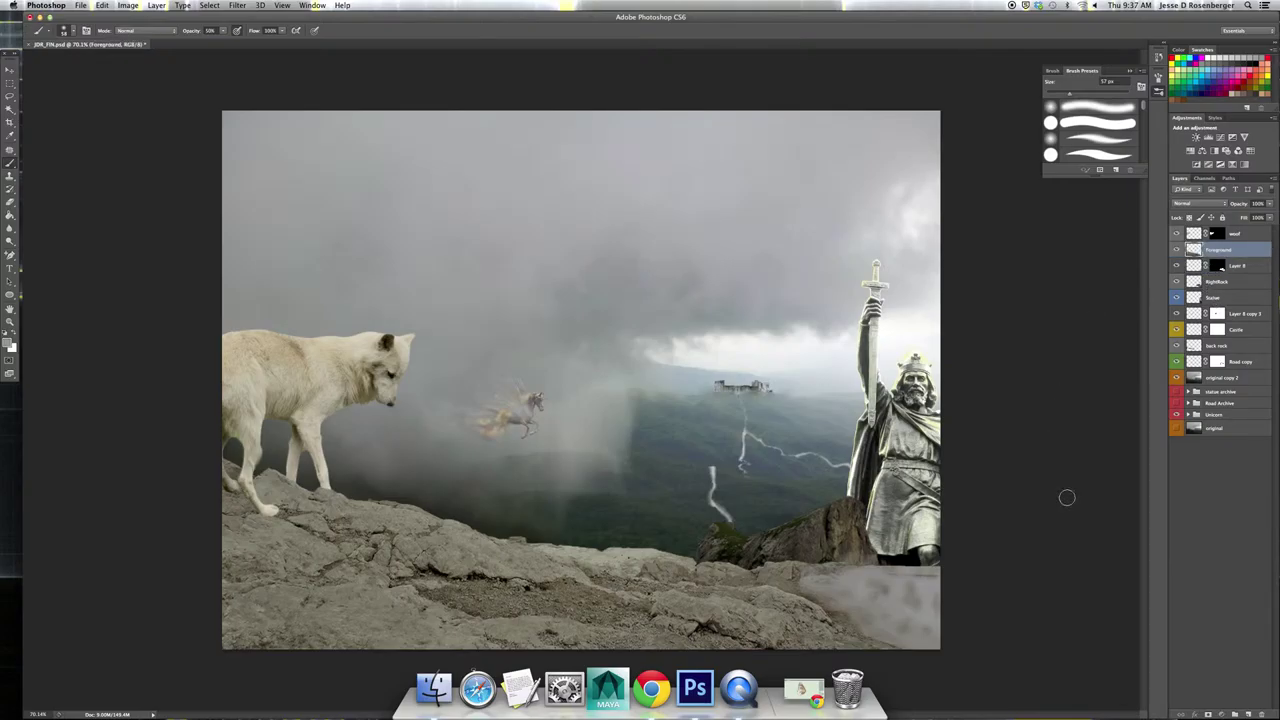
{"action": "left_click", "coordinate": [1194, 250], "text": "super"}
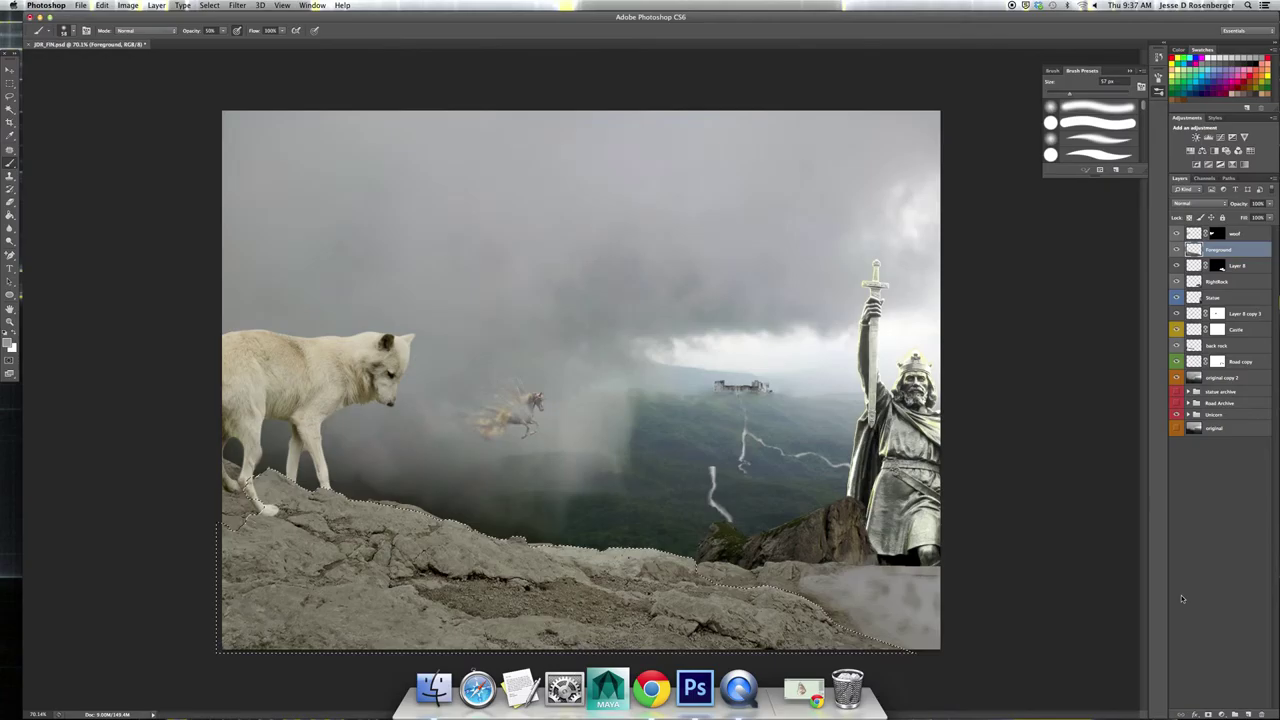
{"action": "left_click", "coordinate": [1258, 714]}
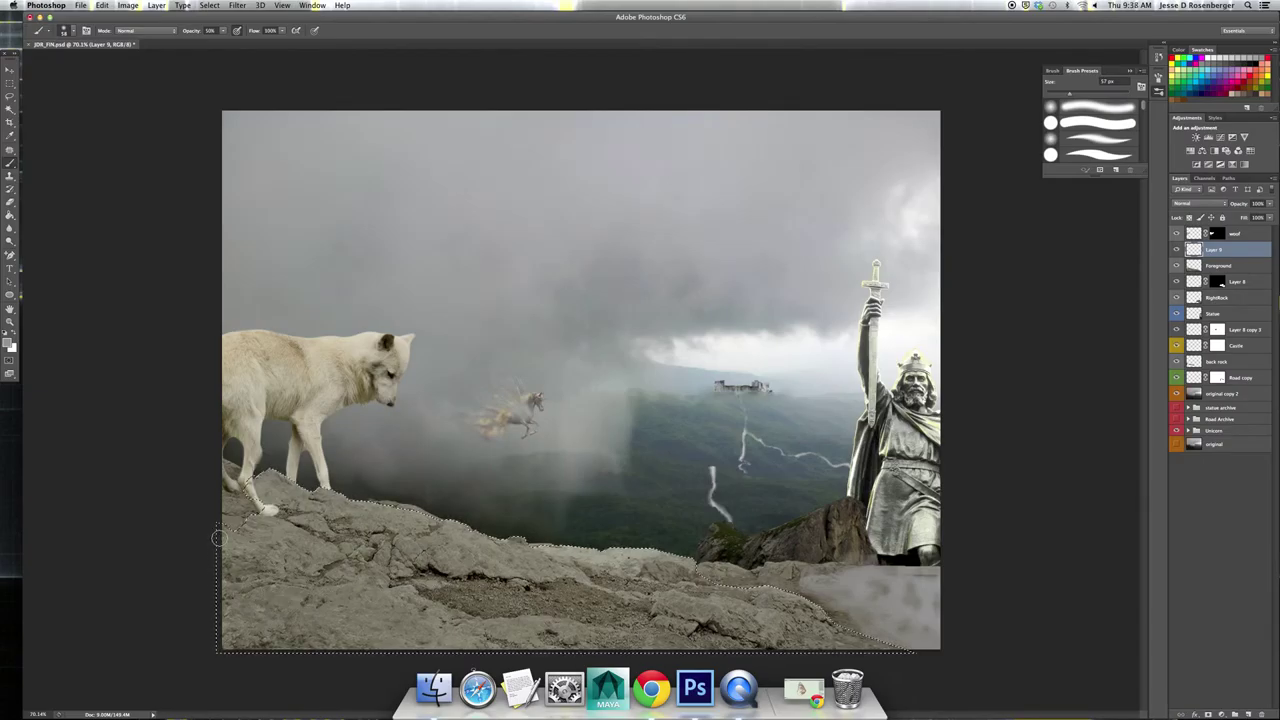
Paint gray fog along the lower part of the foreground rock with a soft brush of about 364 px
{"action": "mouse_move", "coordinate": [229, 548]}
{"action": "left_mouse_down"}
{"action": "mouse_move", "coordinate": [338, 533]}
{"action": "mouse_move", "coordinate": [418, 540]}
{"action": "mouse_move", "coordinate": [487, 593]}
{"action": "mouse_move", "coordinate": [512, 627]}
{"action": "mouse_move", "coordinate": [505, 653]}
{"action": "mouse_move", "coordinate": [458, 620]}
{"action": "mouse_move", "coordinate": [490, 620]}
{"action": "left_mouse_up"}
{"action": "mouse_move", "coordinate": [488, 620]}
{"action": "left_mouse_down"}
{"action": "mouse_move", "coordinate": [417, 604]}
{"action": "mouse_move", "coordinate": [366, 624]}
{"action": "mouse_move", "coordinate": [332, 594]}
{"action": "mouse_move", "coordinate": [245, 623]}
{"action": "mouse_move", "coordinate": [259, 652]}
{"action": "mouse_move", "coordinate": [246, 646]}
{"action": "mouse_move", "coordinate": [244, 606]}
{"action": "mouse_move", "coordinate": [252, 644]}
{"action": "mouse_move", "coordinate": [240, 628]}
{"action": "mouse_move", "coordinate": [248, 606]}
{"action": "mouse_move", "coordinate": [232, 619]}
{"action": "mouse_move", "coordinate": [248, 628]}
{"action": "mouse_move", "coordinate": [339, 597]}
{"action": "mouse_move", "coordinate": [355, 626]}
{"action": "mouse_move", "coordinate": [429, 625]}
{"action": "mouse_move", "coordinate": [350, 608]}
{"action": "mouse_move", "coordinate": [286, 636]}
{"action": "mouse_move", "coordinate": [252, 622]}
{"action": "mouse_move", "coordinate": [241, 656]}
{"action": "mouse_move", "coordinate": [353, 626]}
{"action": "mouse_move", "coordinate": [417, 633]}
{"action": "mouse_move", "coordinate": [385, 620]}
{"action": "mouse_move", "coordinate": [228, 655]}
{"action": "left_mouse_up"}
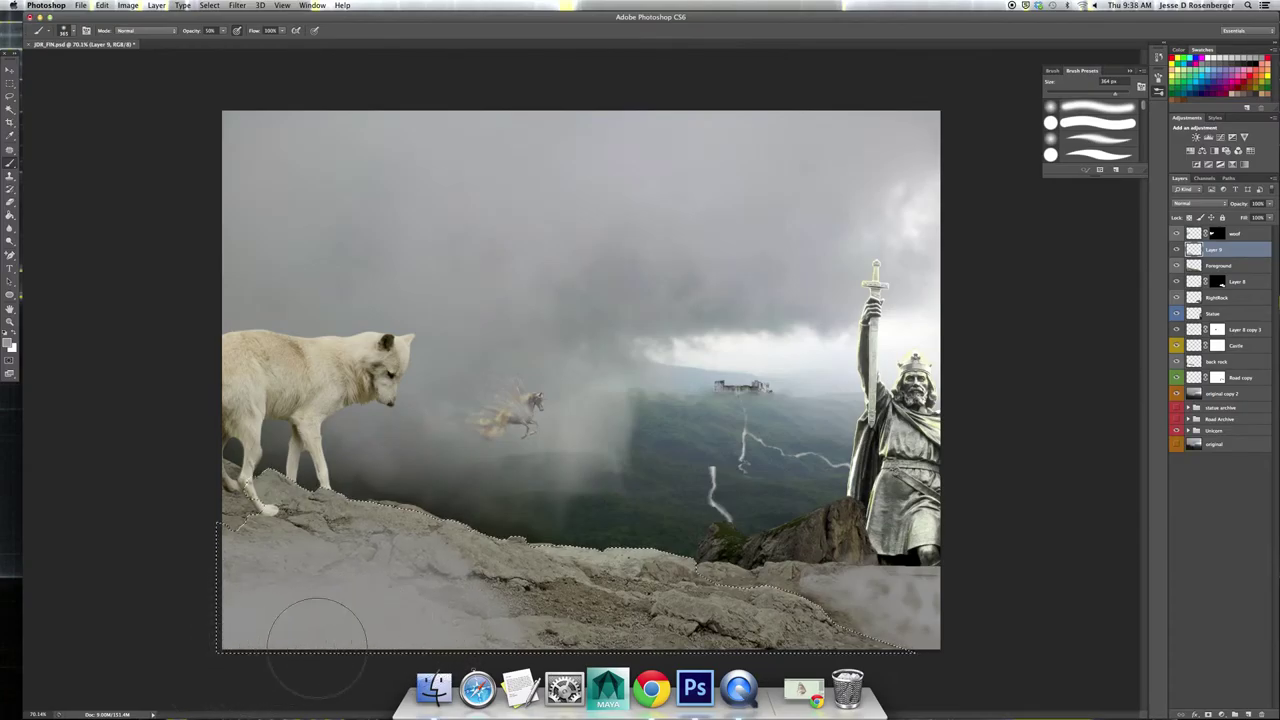
{"action": "mouse_move", "coordinate": [317, 648]}
{"action": "left_mouse_down"}
{"action": "mouse_move", "coordinate": [354, 640]}
{"action": "mouse_move", "coordinate": [249, 670]}
{"action": "mouse_move", "coordinate": [273, 641]}
{"action": "mouse_move", "coordinate": [212, 654]}
{"action": "left_mouse_up"}
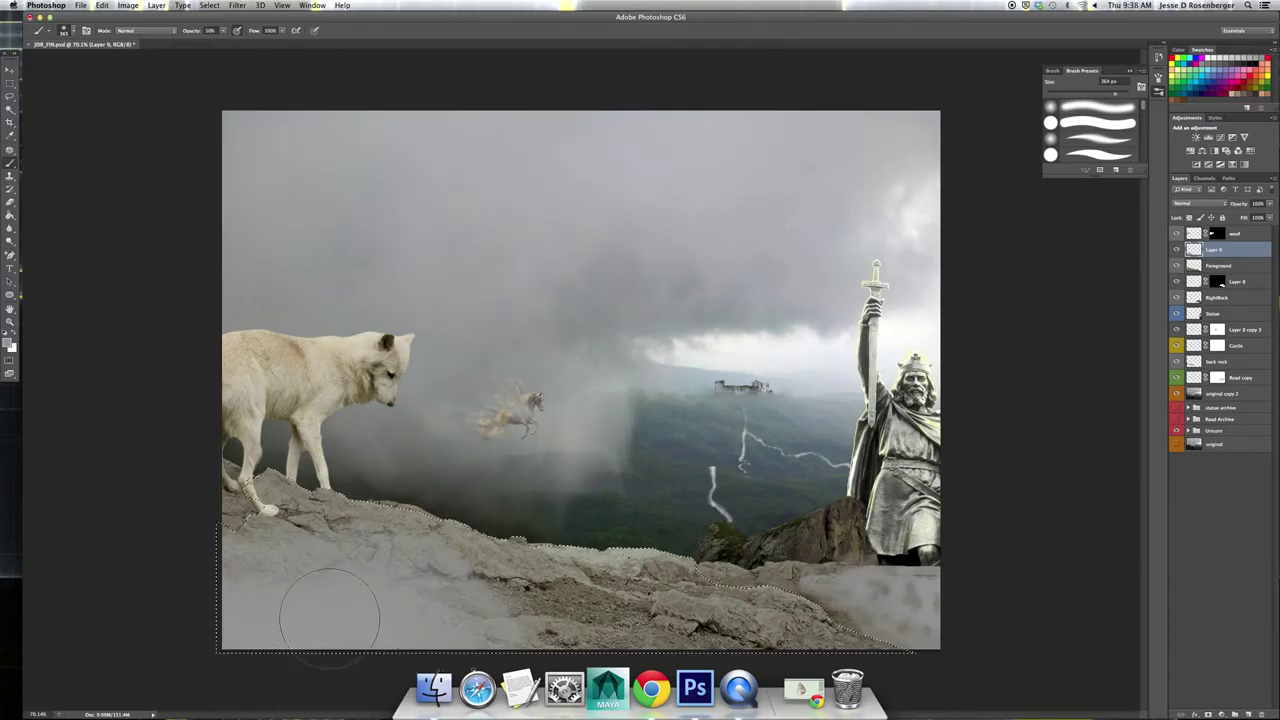
{"action": "mouse_move", "coordinate": [329, 614]}
{"action": "left_mouse_down"}
{"action": "mouse_move", "coordinate": [254, 631]}
{"action": "mouse_move", "coordinate": [287, 614]}
{"action": "mouse_move", "coordinate": [283, 629]}
{"action": "mouse_move", "coordinate": [376, 611]}
{"action": "mouse_move", "coordinate": [406, 615]}
{"action": "mouse_move", "coordinate": [398, 625]}
{"action": "mouse_move", "coordinate": [455, 598]}
{"action": "left_mouse_up"}
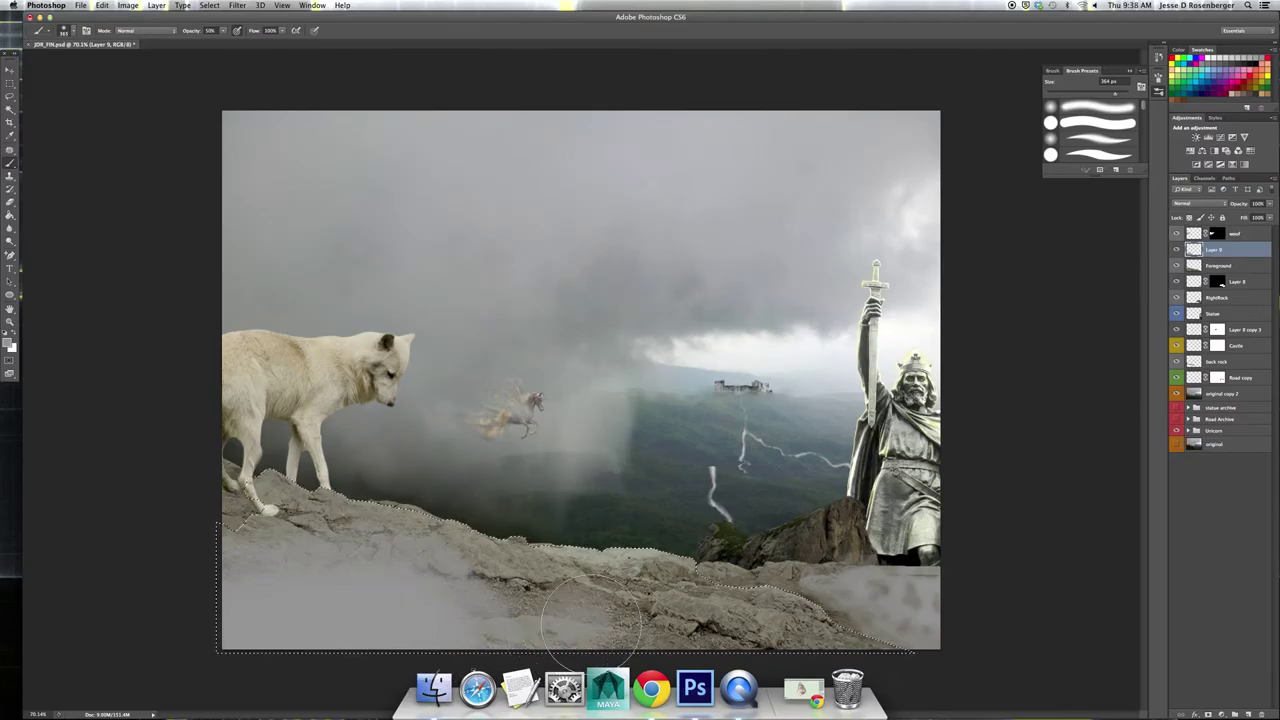
{"action": "mouse_move", "coordinate": [670, 642]}
{"action": "left_mouse_down"}
{"action": "mouse_move", "coordinate": [735, 625]}
{"action": "mouse_move", "coordinate": [675, 629]}
{"action": "mouse_move", "coordinate": [657, 606]}
{"action": "mouse_move", "coordinate": [629, 623]}
{"action": "mouse_move", "coordinate": [644, 631]}
{"action": "mouse_move", "coordinate": [650, 605]}
{"action": "mouse_move", "coordinate": [734, 635]}
{"action": "mouse_move", "coordinate": [830, 620]}
{"action": "left_mouse_up"}
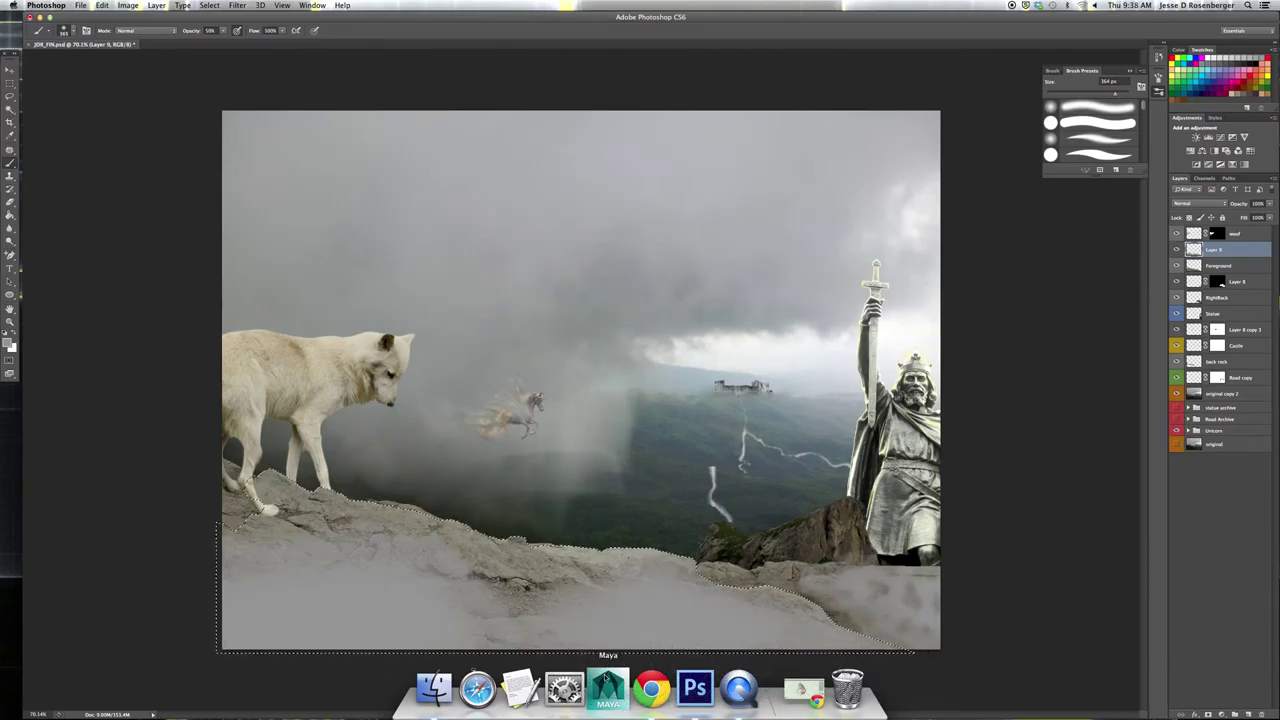
Add a layer mask from the selection to Layer 9 and dab black patches into the fog below the wolf with a 46 px brush
{"action": "right_click", "coordinate": [625, 611]}
{"action": "left_click_drag", "start_coordinate": [631, 604], "coordinate": [613, 604]}
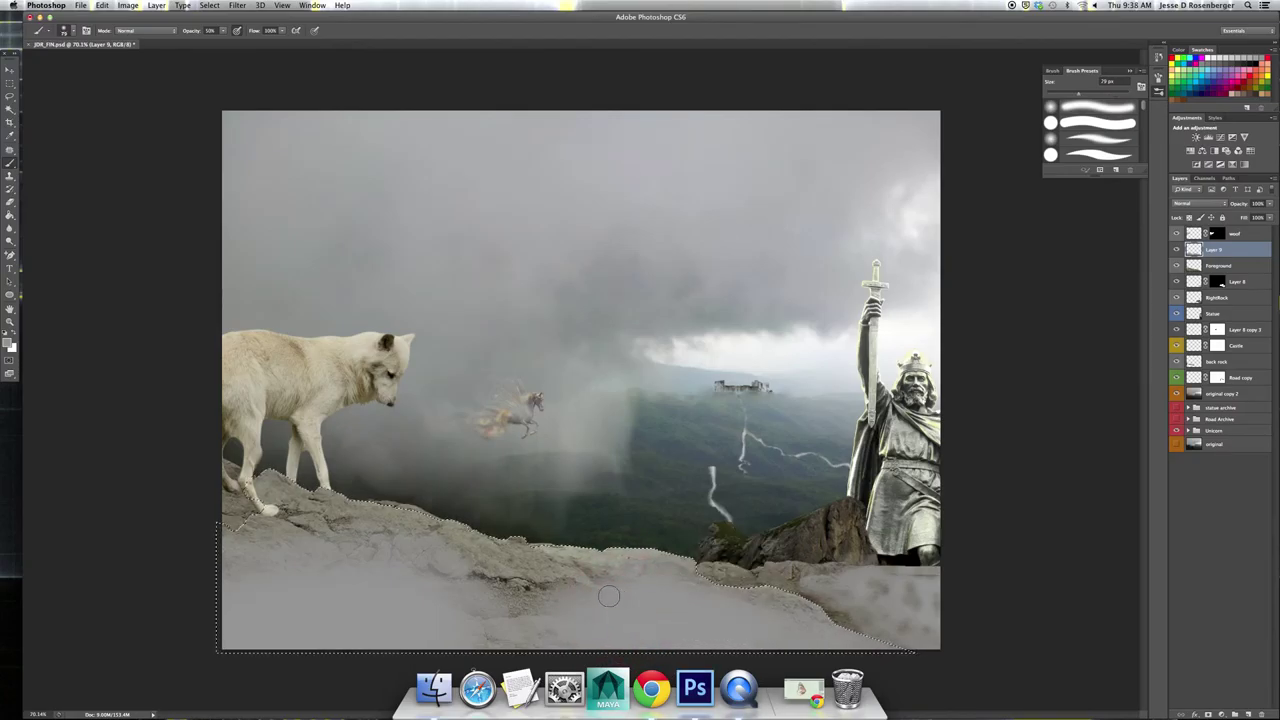
{"action": "left_click", "coordinate": [1208, 714]}
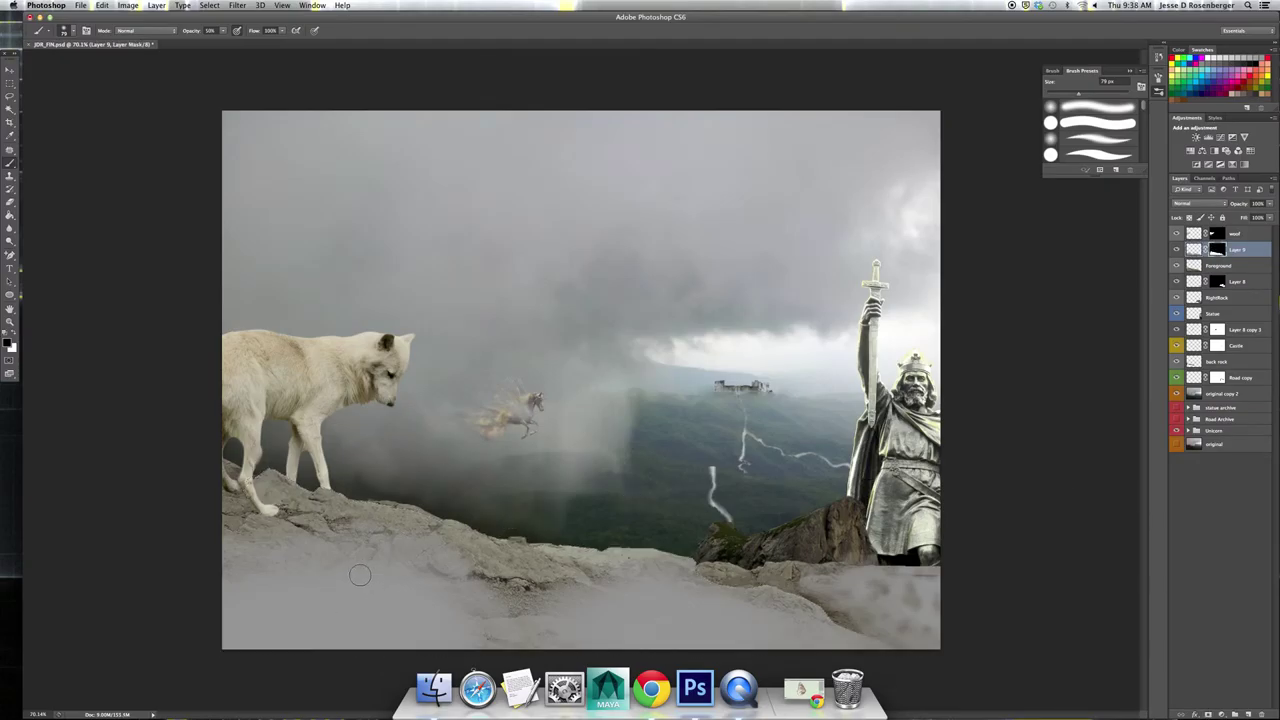
{"action": "mouse_move", "coordinate": [361, 575]}
{"action": "left_mouse_down"}
{"action": "mouse_move", "coordinate": [377, 580]}
{"action": "mouse_move", "coordinate": [405, 540]}
{"action": "mouse_move", "coordinate": [399, 568]}
{"action": "left_mouse_up"}
{"action": "right_click", "coordinate": [378, 659]}
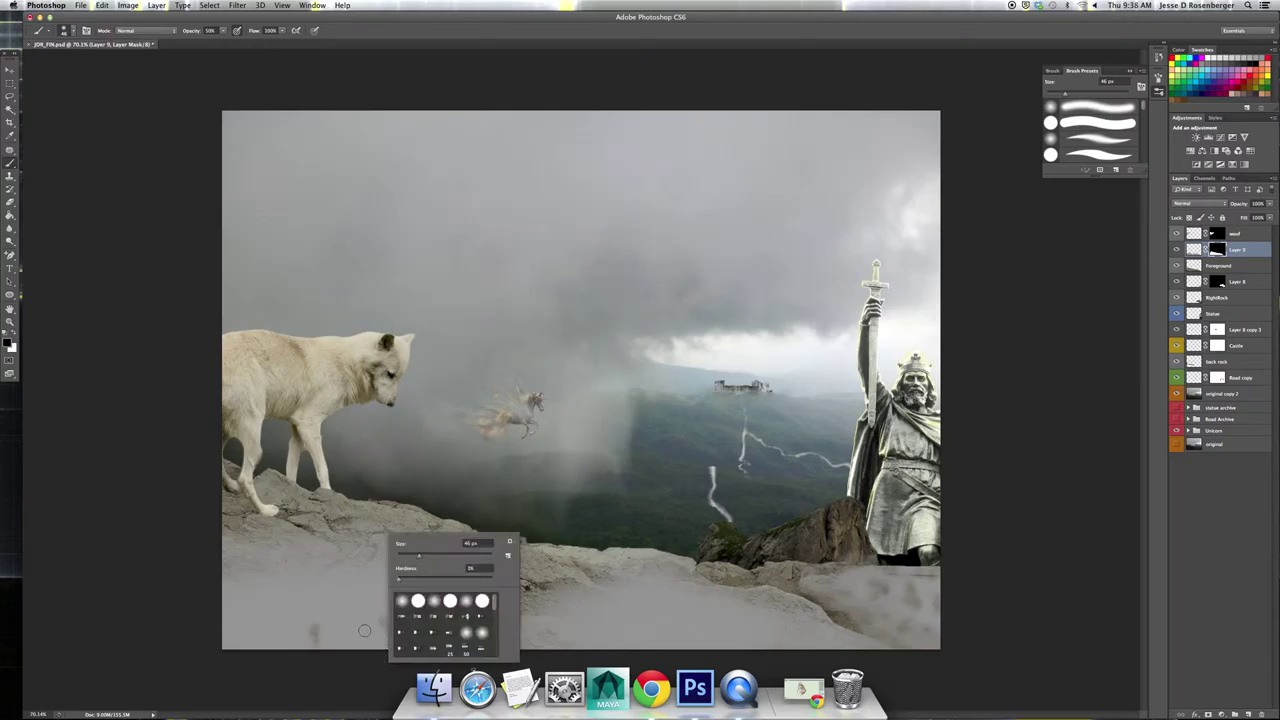
{"action": "left_click", "coordinate": [364, 630]}
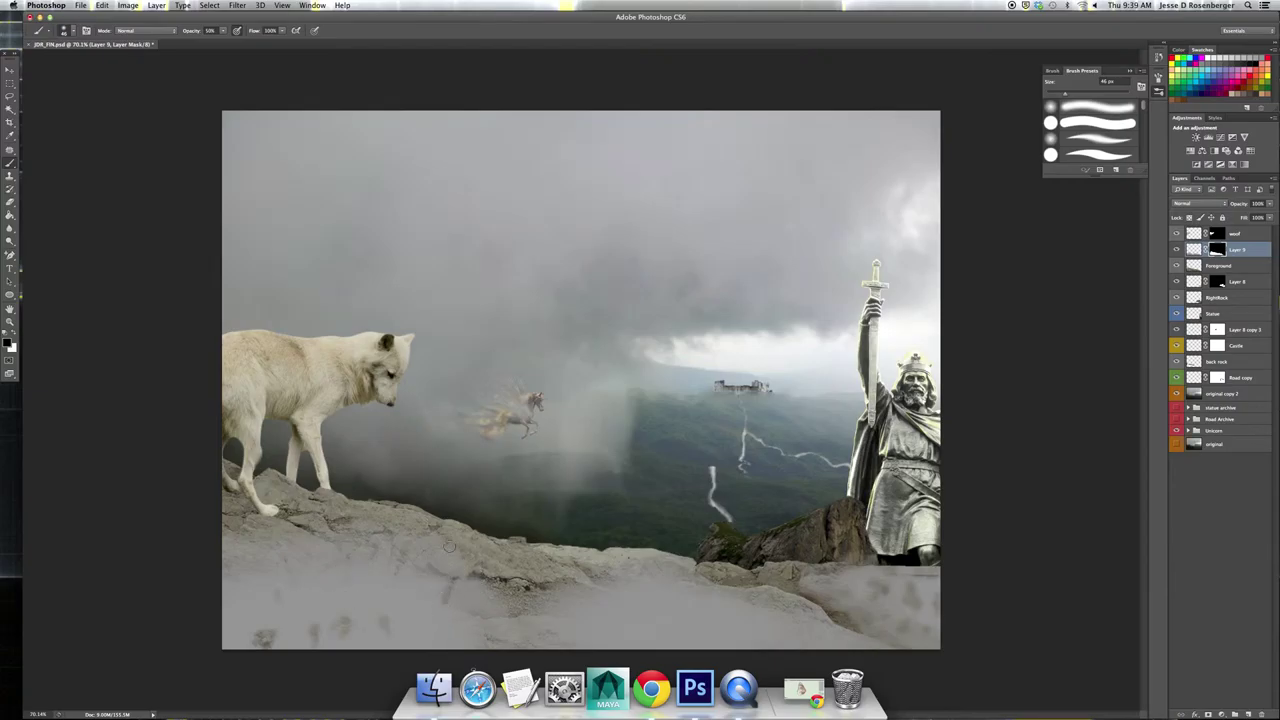
{"action": "left_click", "coordinate": [429, 569]}
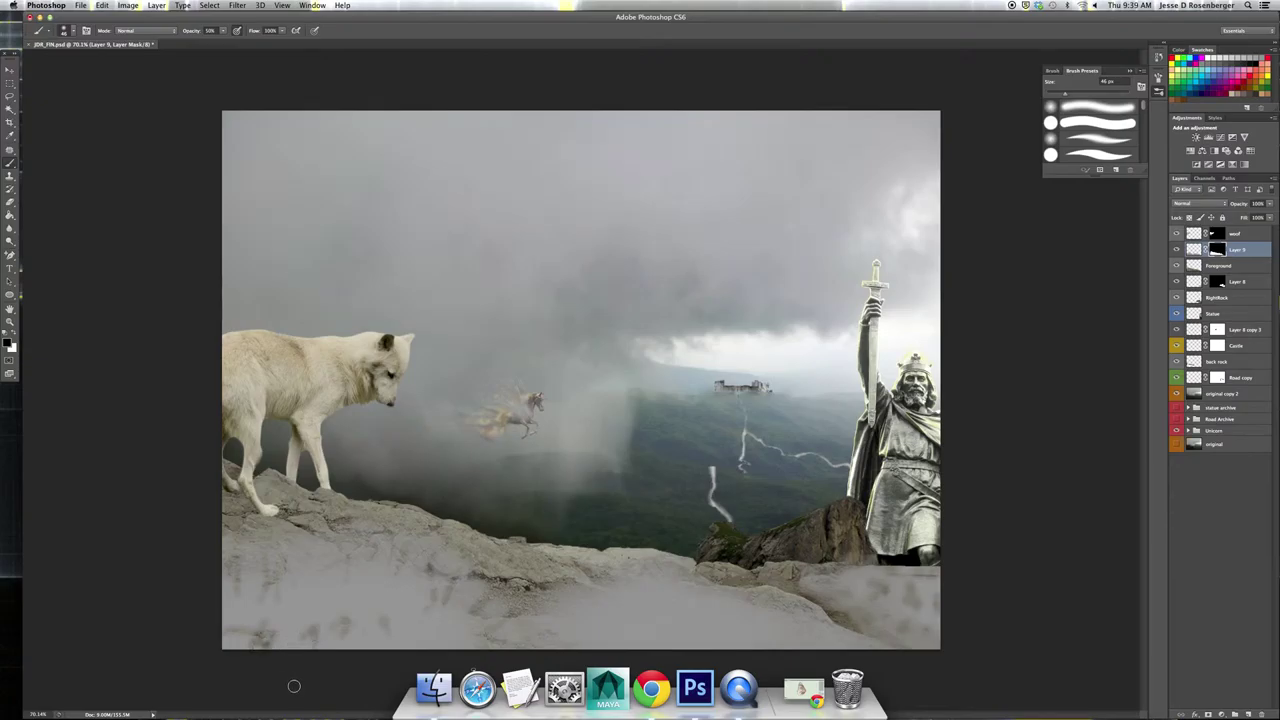
Blur the masked fog patches below the wolf and dab more black patches across the fog on the rock's right half
{"action": "left_click", "coordinate": [10, 228]}
{"action": "left_click_drag", "start_coordinate": [241, 582], "coordinate": [269, 582]}
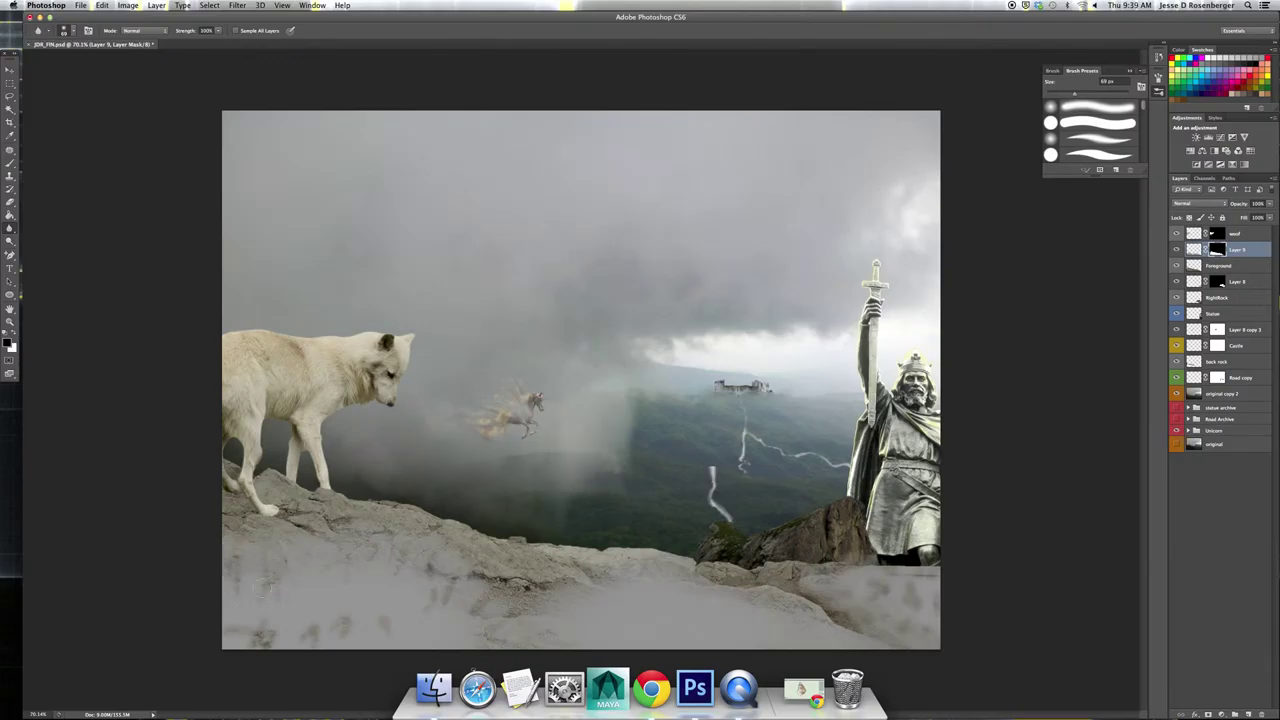
{"action": "mouse_move", "coordinate": [243, 626]}
{"action": "left_mouse_down"}
{"action": "mouse_move", "coordinate": [443, 607]}
{"action": "mouse_move", "coordinate": [424, 616]}
{"action": "mouse_move", "coordinate": [395, 555]}
{"action": "mouse_move", "coordinate": [491, 628]}
{"action": "mouse_move", "coordinate": [662, 578]}
{"action": "mouse_move", "coordinate": [757, 622]}
{"action": "left_mouse_up"}
{"action": "key", "text": "b"}
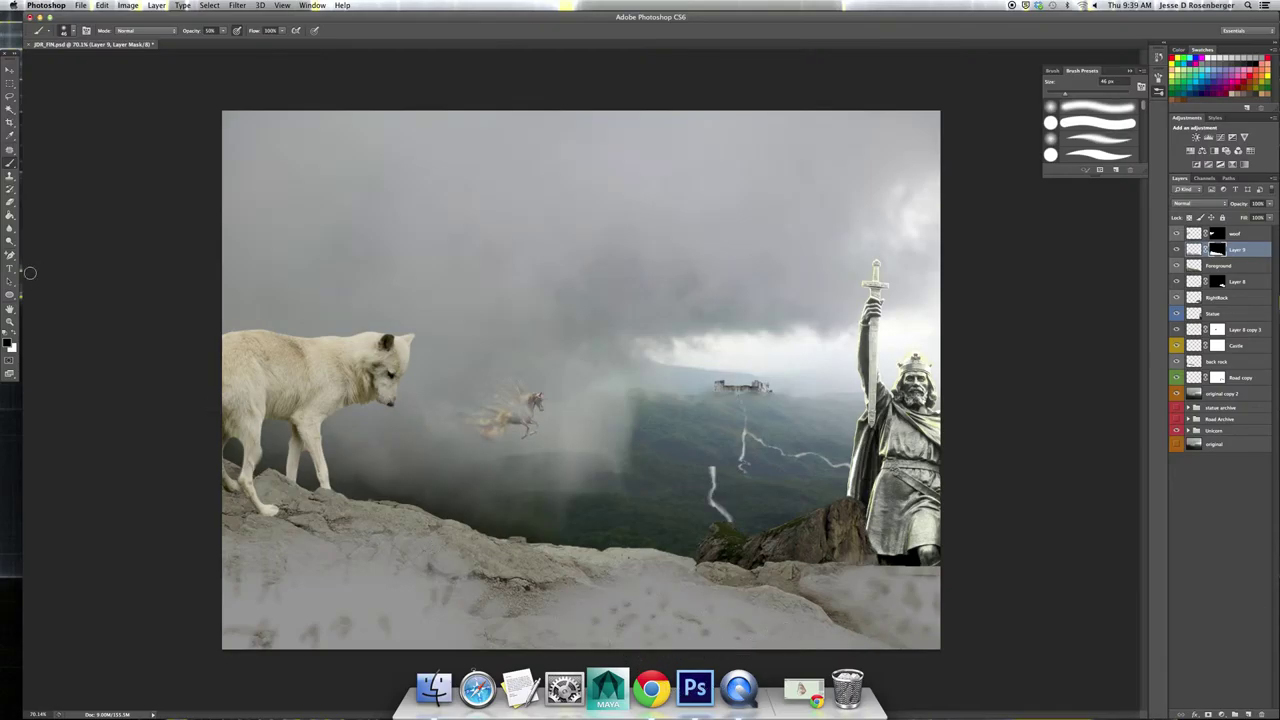
Blur the fog on the right half of the foreground rock with an enlarged Blur tool, on Layer 9's mask and its image
{"action": "left_click", "coordinate": [10, 228]}
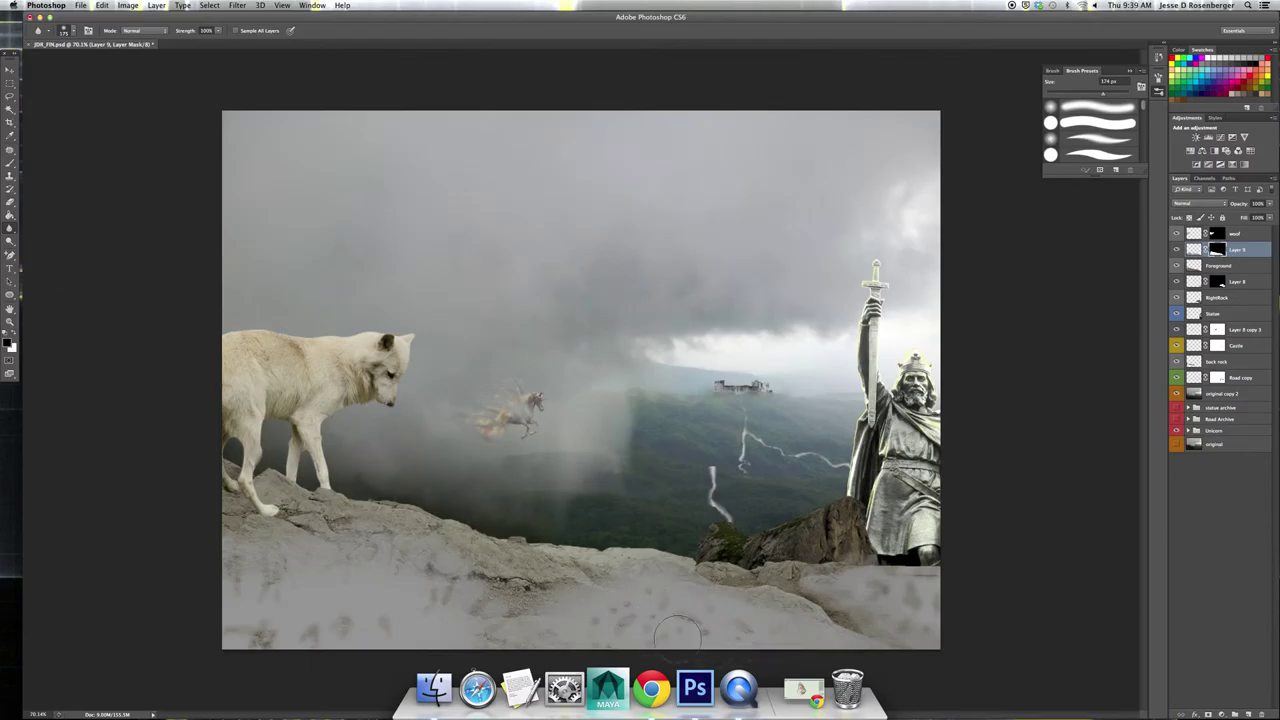
{"action": "left_click_drag", "start_coordinate": [634, 617], "coordinate": [686, 617], "text": "ctrl+alt"}
{"action": "left_click", "coordinate": [1194, 250]}
{"action": "left_click_drag", "start_coordinate": [652, 607], "coordinate": [632, 618]}
Sharpen the fog image on Layer 9 across the foreground rock with the Sharpen tool
{"action": "left_click", "coordinate": [10, 228]}
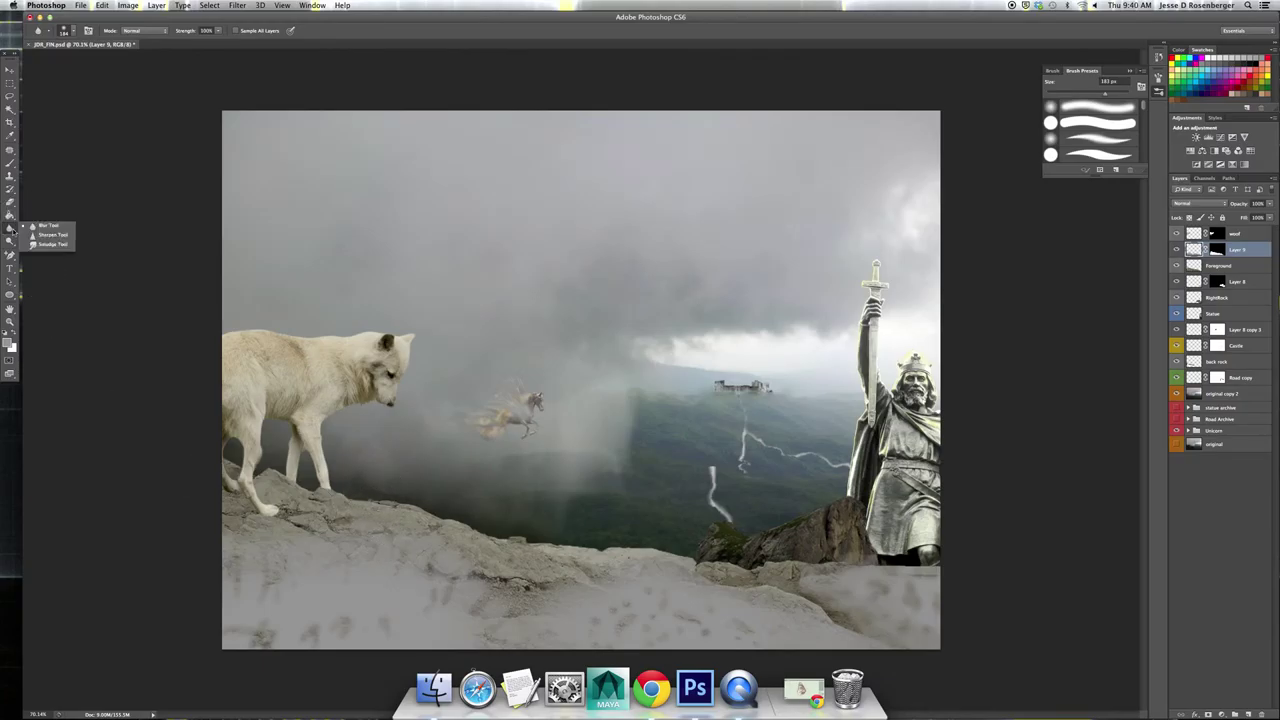
{"action": "left_click", "coordinate": [50, 234]}
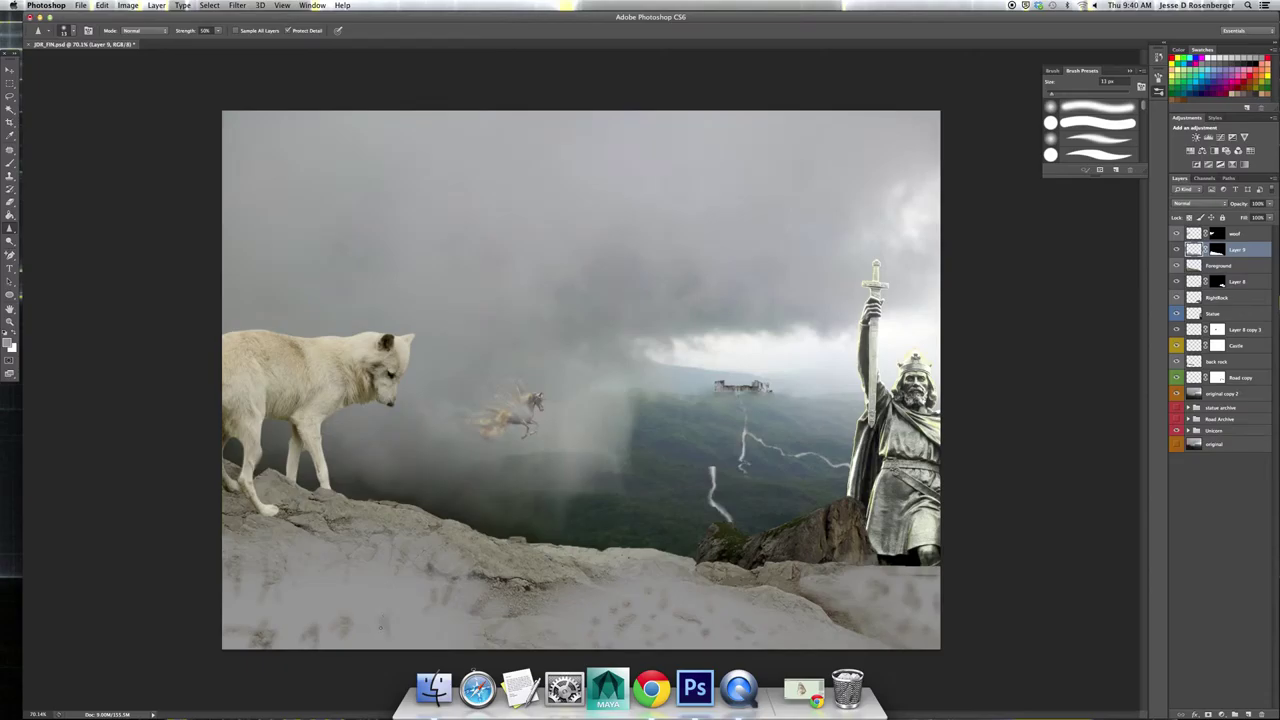
{"action": "mouse_move", "coordinate": [329, 629]}
{"action": "left_mouse_down"}
{"action": "mouse_move", "coordinate": [354, 627]}
{"action": "mouse_move", "coordinate": [269, 645]}
{"action": "mouse_move", "coordinate": [232, 611]}
{"action": "left_mouse_up"}
{"action": "left_click", "coordinate": [280, 589]}
{"action": "right_click", "coordinate": [468, 590]}
{"action": "left_click", "coordinate": [612, 632]}
Thin the fog's upper edge on Layer 9's mask with a larger black brush at reduced opacity, revealing more foreground rock
{"action": "left_click", "coordinate": [1218, 249]}
{"action": "key", "text": "b"}
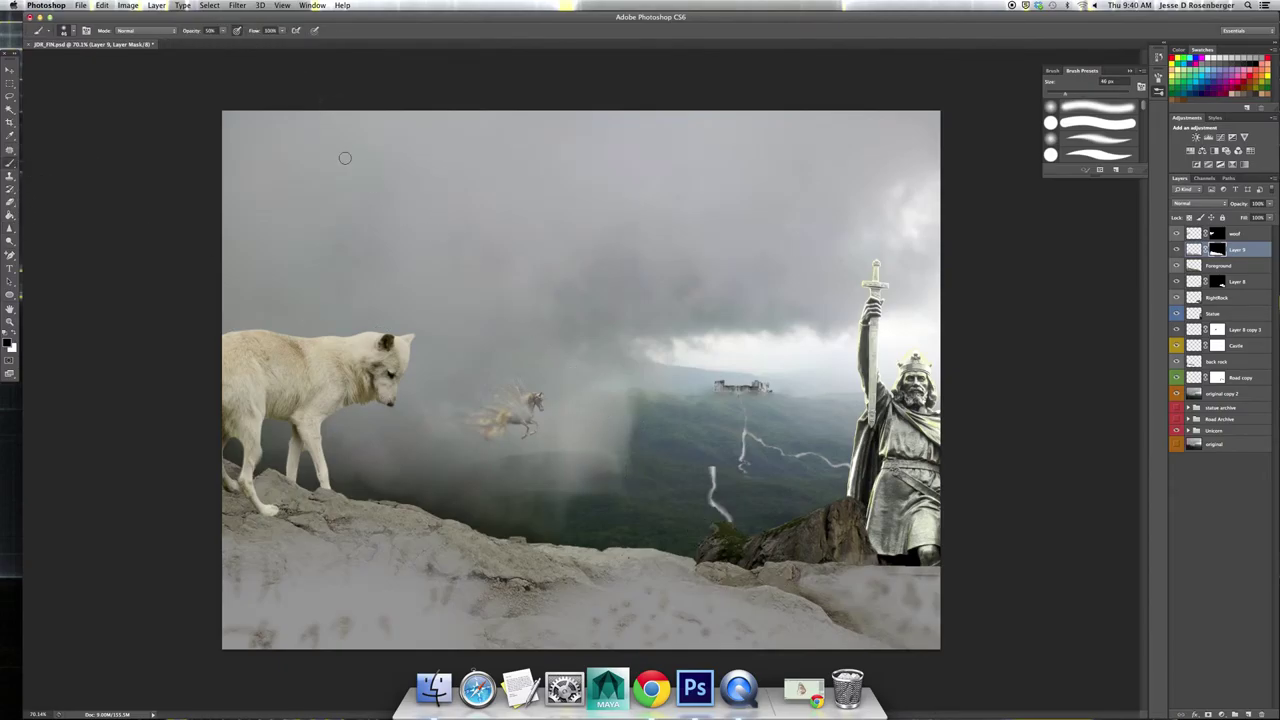
{"action": "left_click", "coordinate": [224, 31]}
{"action": "left_click", "coordinate": [224, 31]}
{"action": "left_click", "coordinate": [223, 31]}
{"action": "left_click_drag", "start_coordinate": [729, 593], "coordinate": [748, 593]}
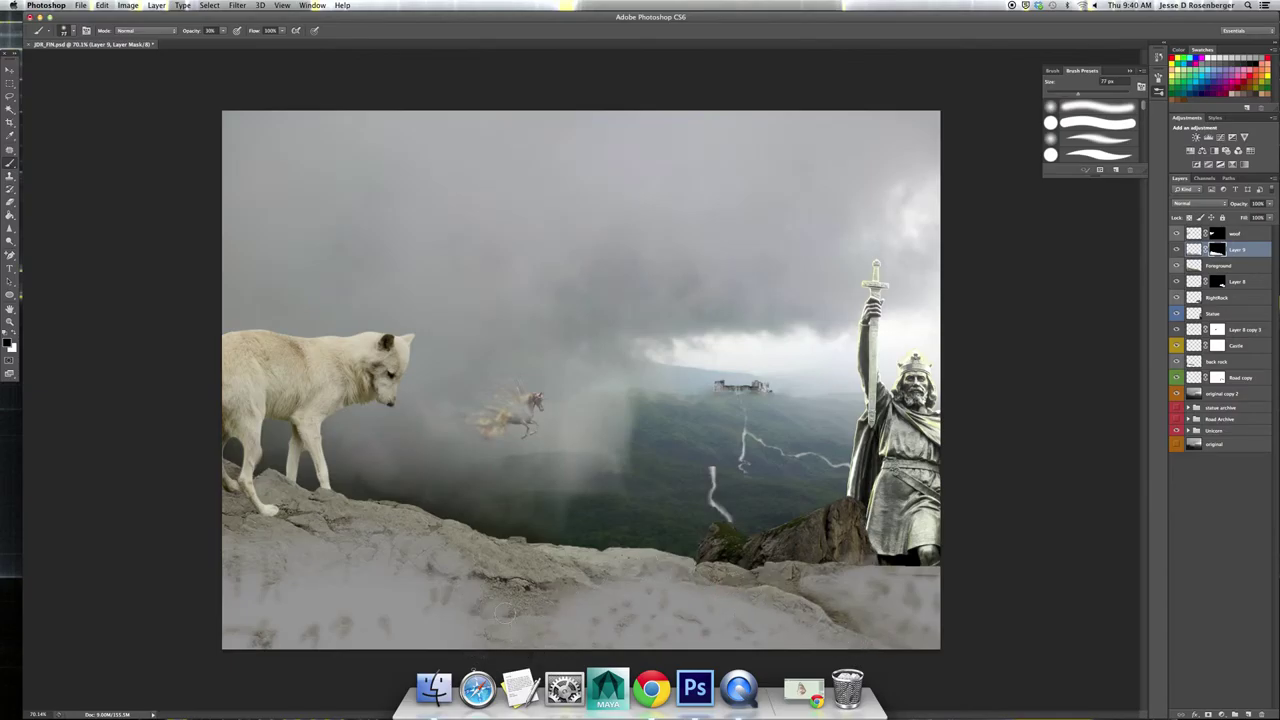
{"action": "left_click_drag", "start_coordinate": [498, 605], "coordinate": [522, 611]}
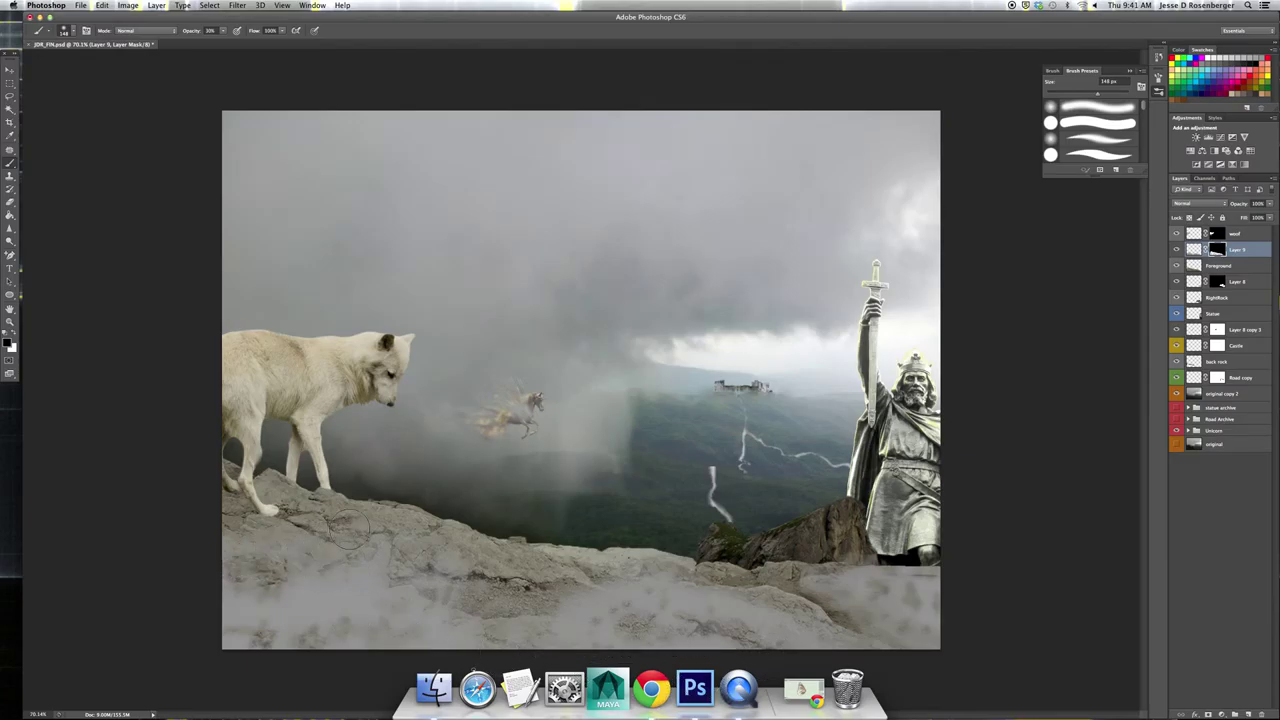
{"action": "left_click_drag", "start_coordinate": [652, 560], "coordinate": [643, 561], "text": "ctrl+alt"}
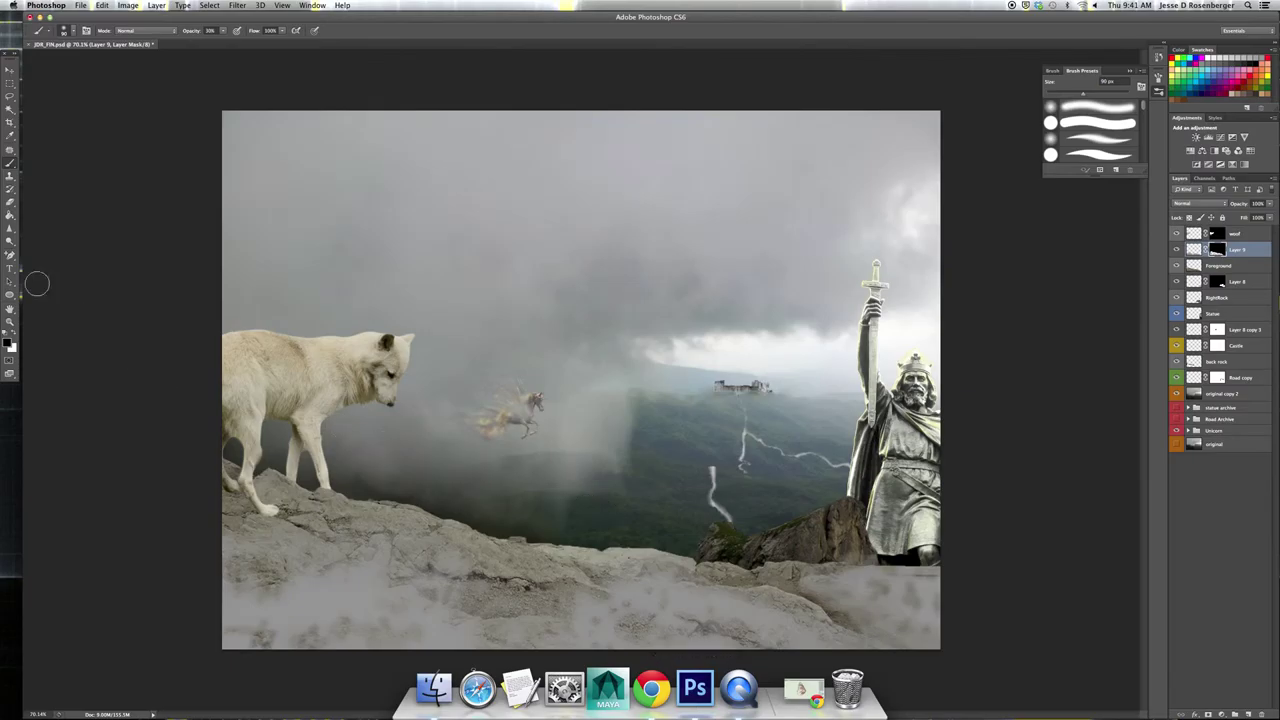
Smudge Layer 9's mask across the foreground rock with the Smudge tool to blend the patches into soft fog
{"action": "left_click", "coordinate": [11, 229]}
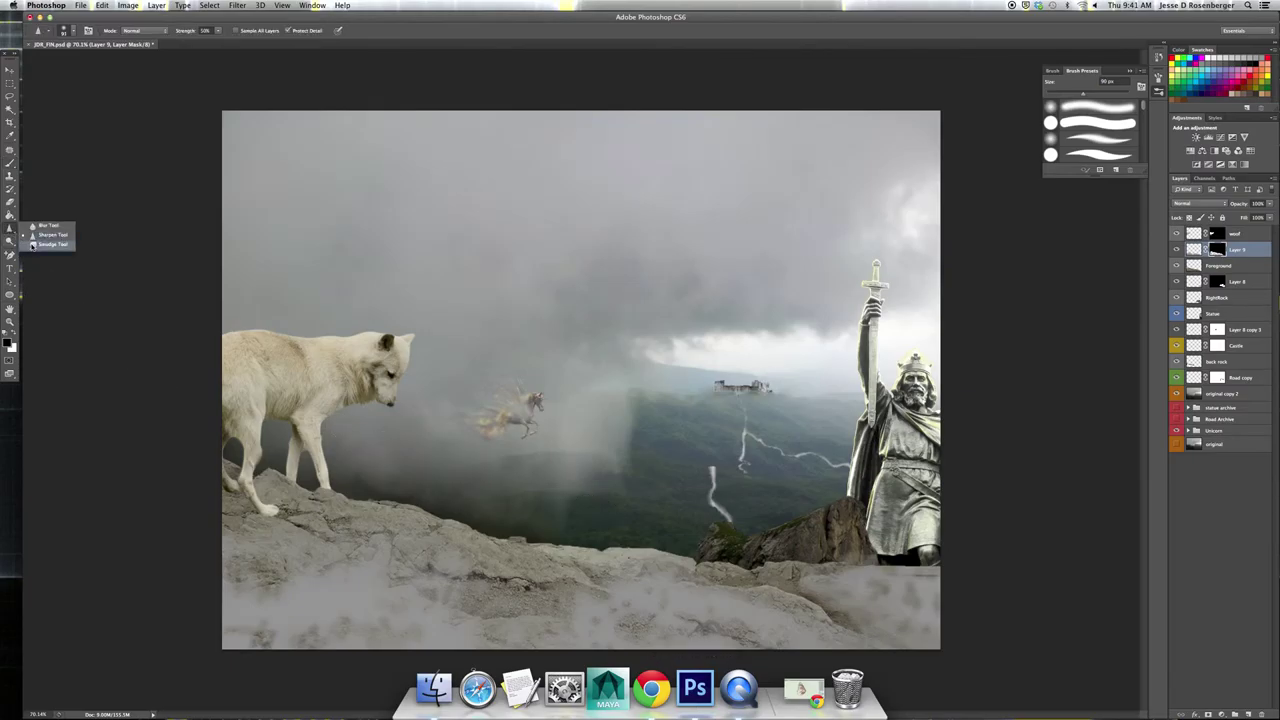
{"action": "left_click", "coordinate": [50, 244]}
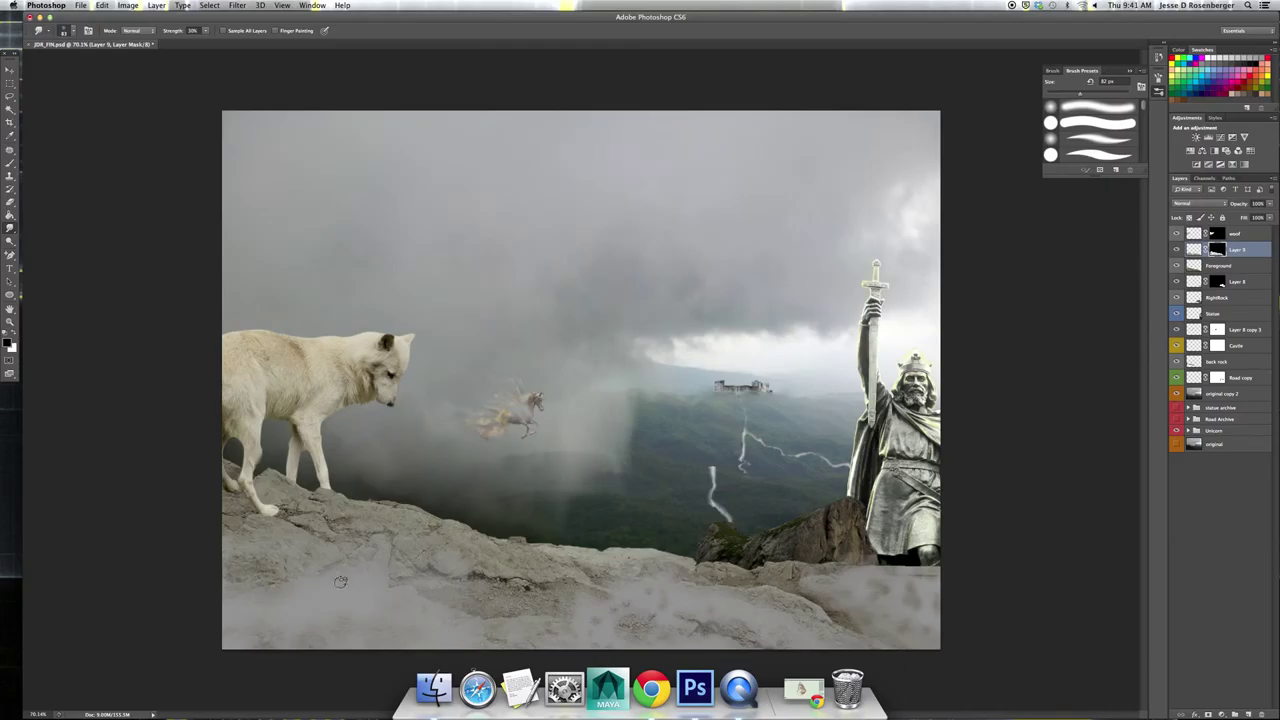
{"action": "right_click", "coordinate": [256, 586]}
{"action": "left_click", "coordinate": [586, 602]}
Try to smudge Layer 8's mask over the right rock's fog with the Smudge tool enlarged to 317 px
{"action": "left_click", "coordinate": [1220, 281]}
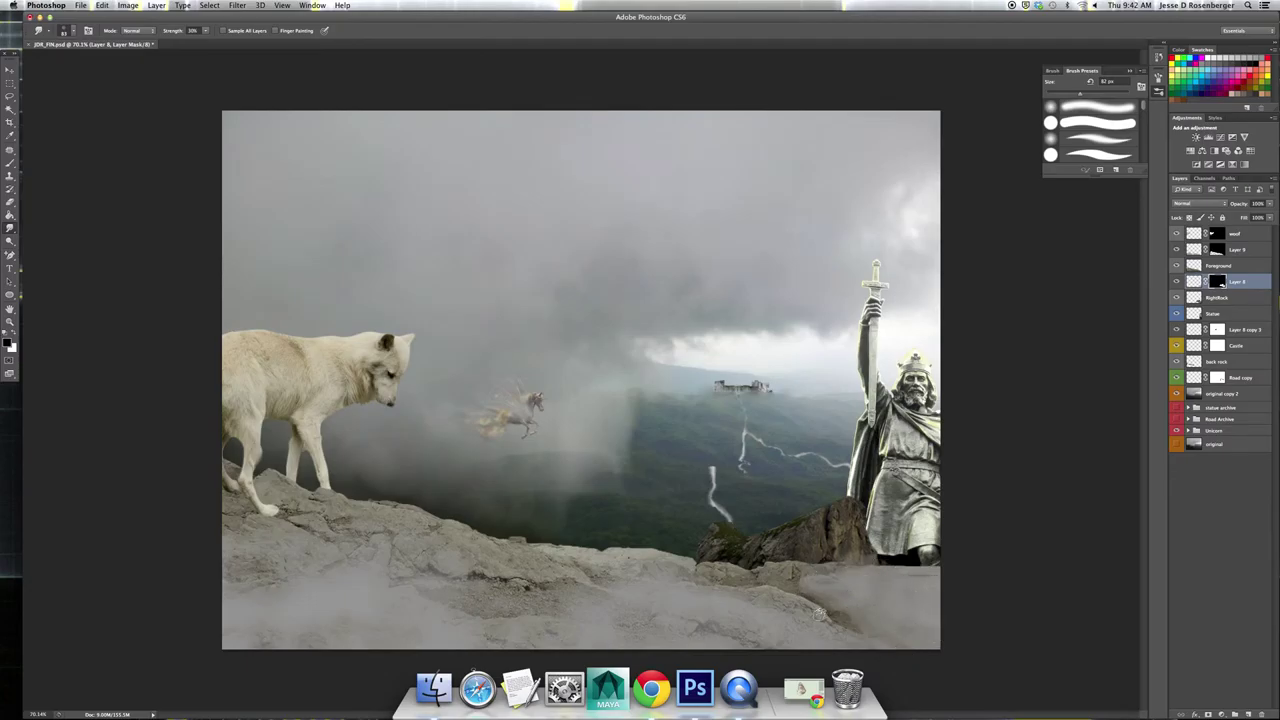
{"action": "right_click", "coordinate": [803, 597]}
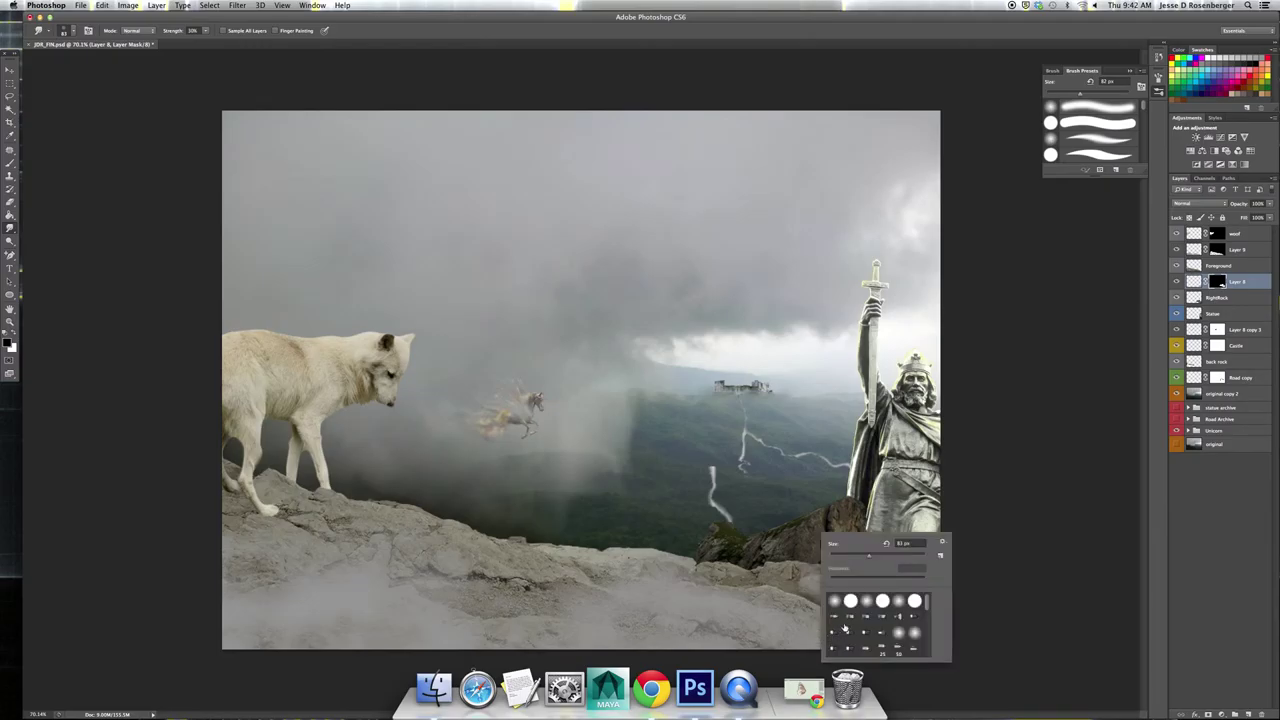
{"action": "left_click", "coordinate": [990, 479]}
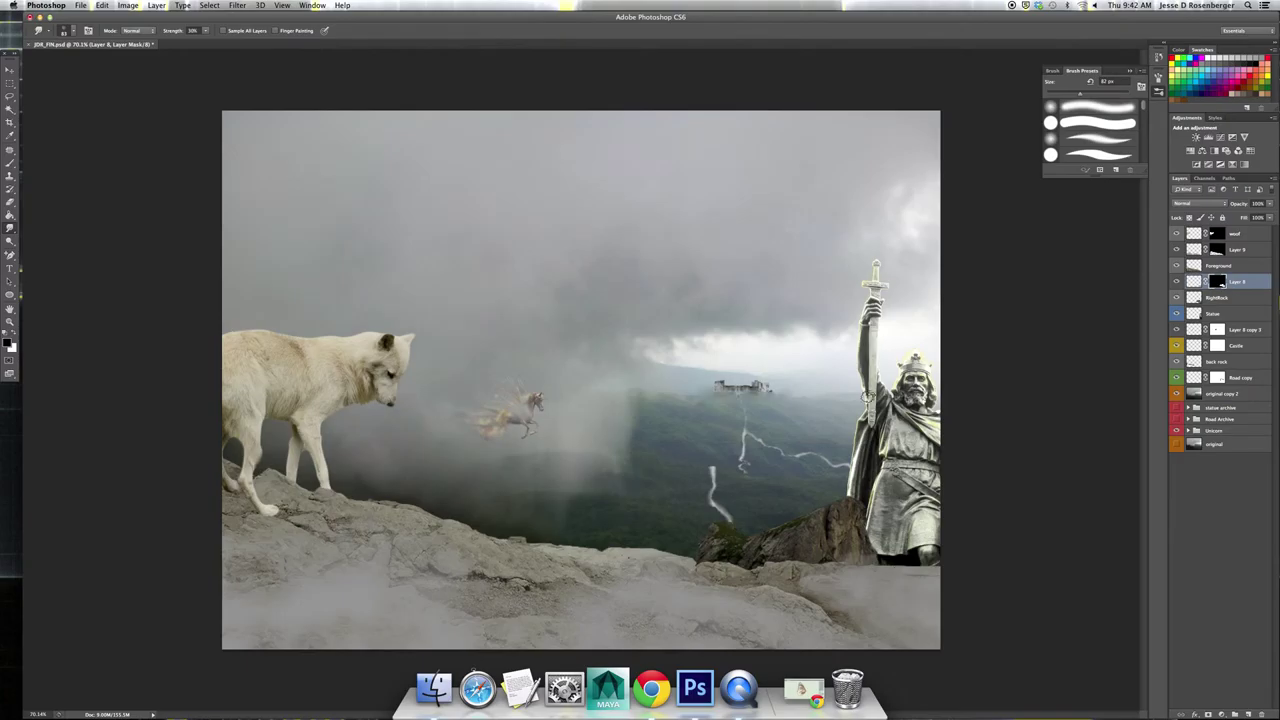
{"action": "key", "text": "x"}
{"action": "key", "text": "b"}
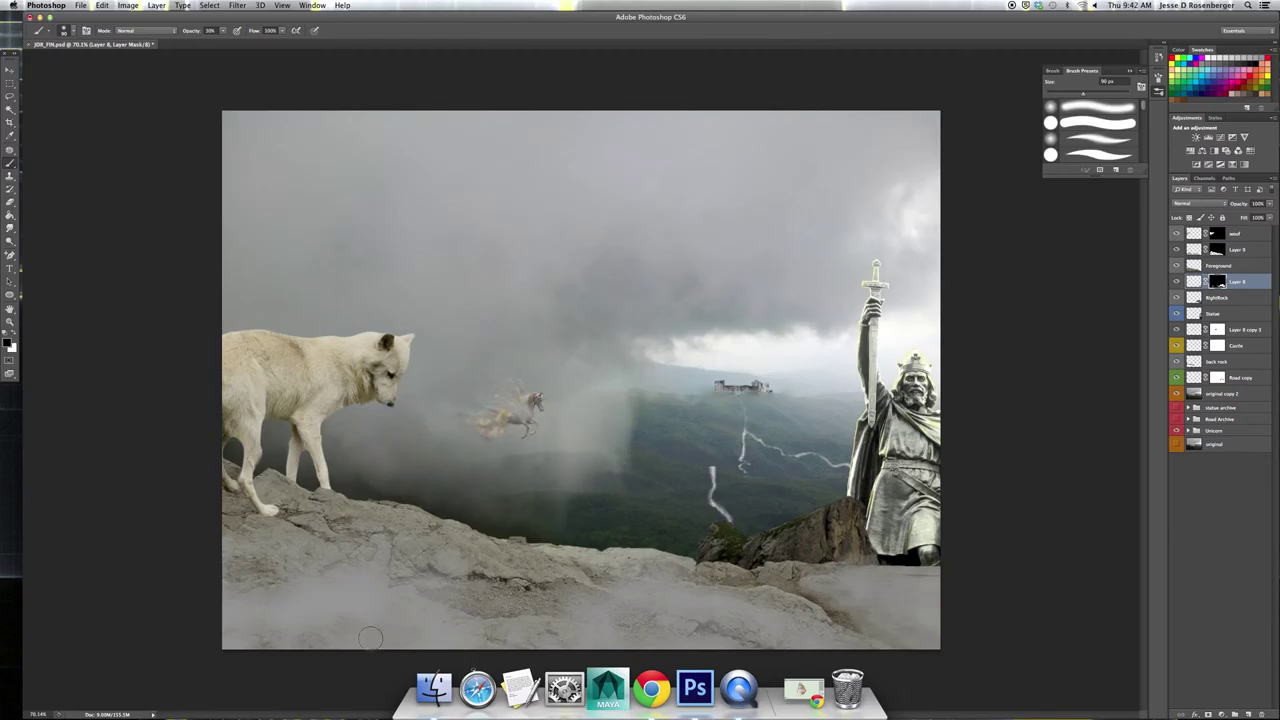
{"action": "key", "text": "x"}
{"action": "key", "text": "x"}
{"action": "left_click", "coordinate": [9, 228]}
{"action": "left_click_drag", "start_coordinate": [258, 582], "coordinate": [279, 572], "text": "ctrl+alt"}
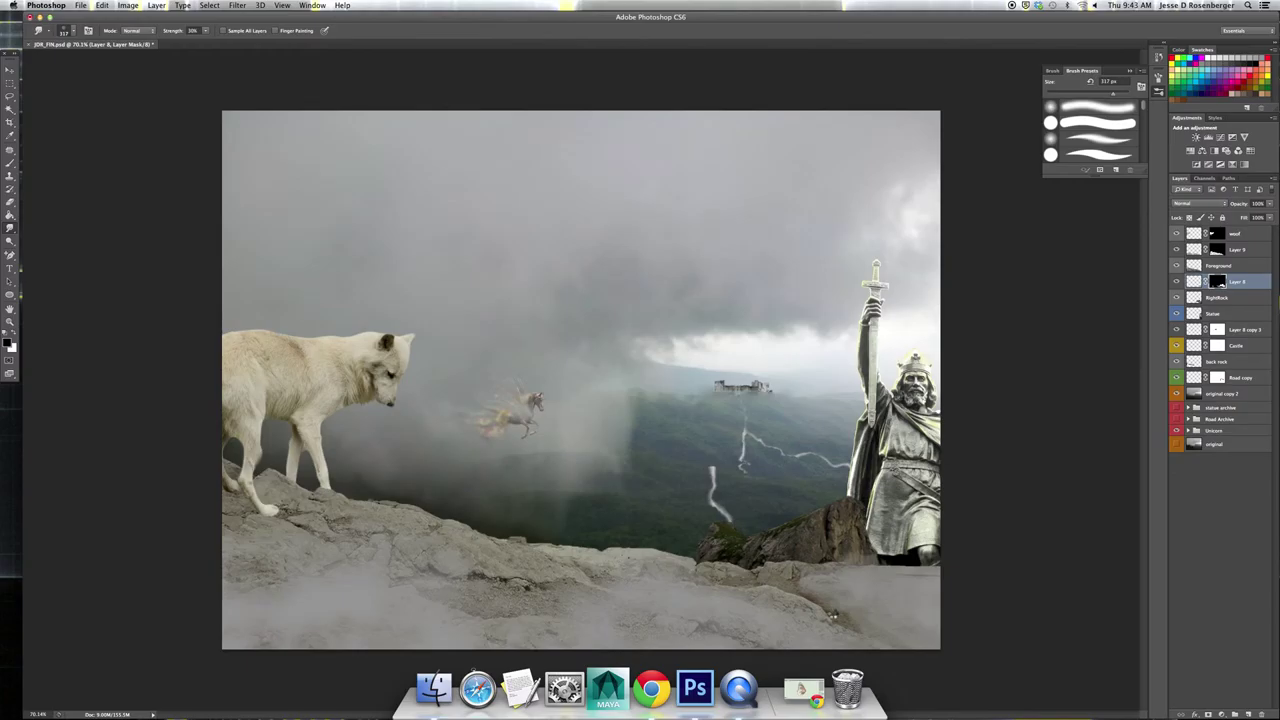
Undo the last edits to the fog on Layer 8's mask
{"action": "key", "text": "super+z"}
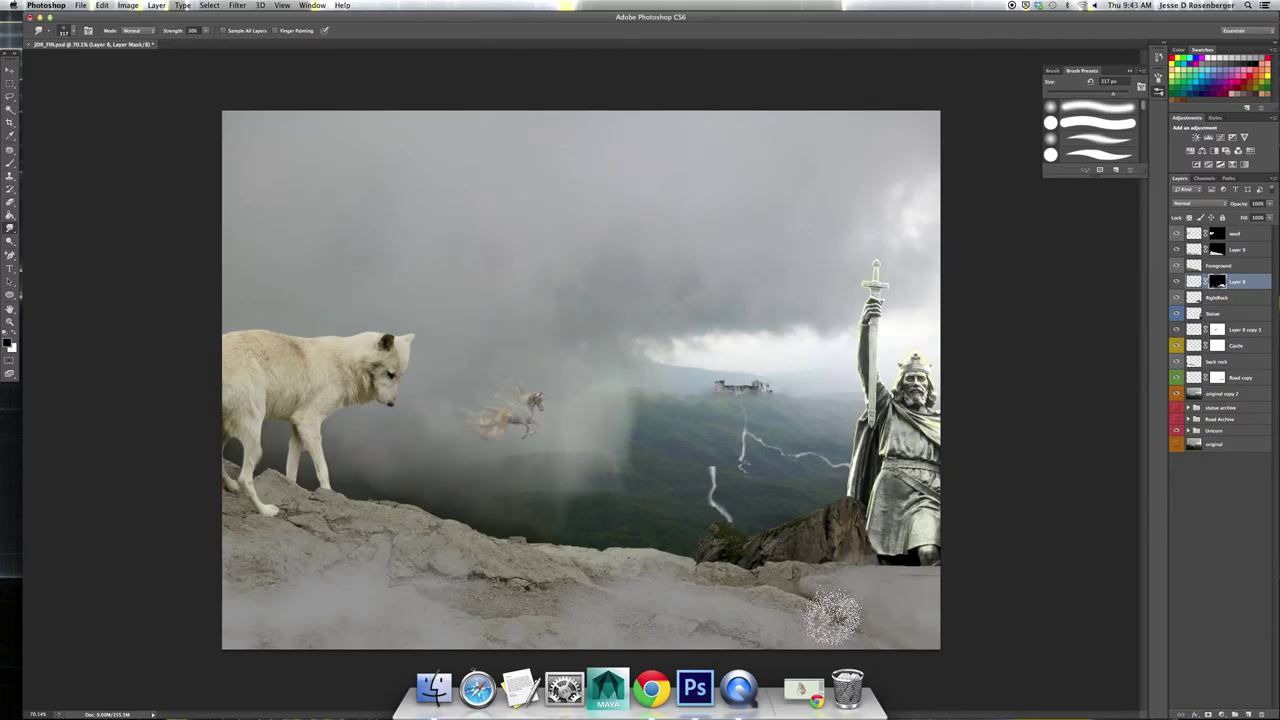
{"action": "key", "text": "super+z"}
{"action": "key", "text": "super+z"}
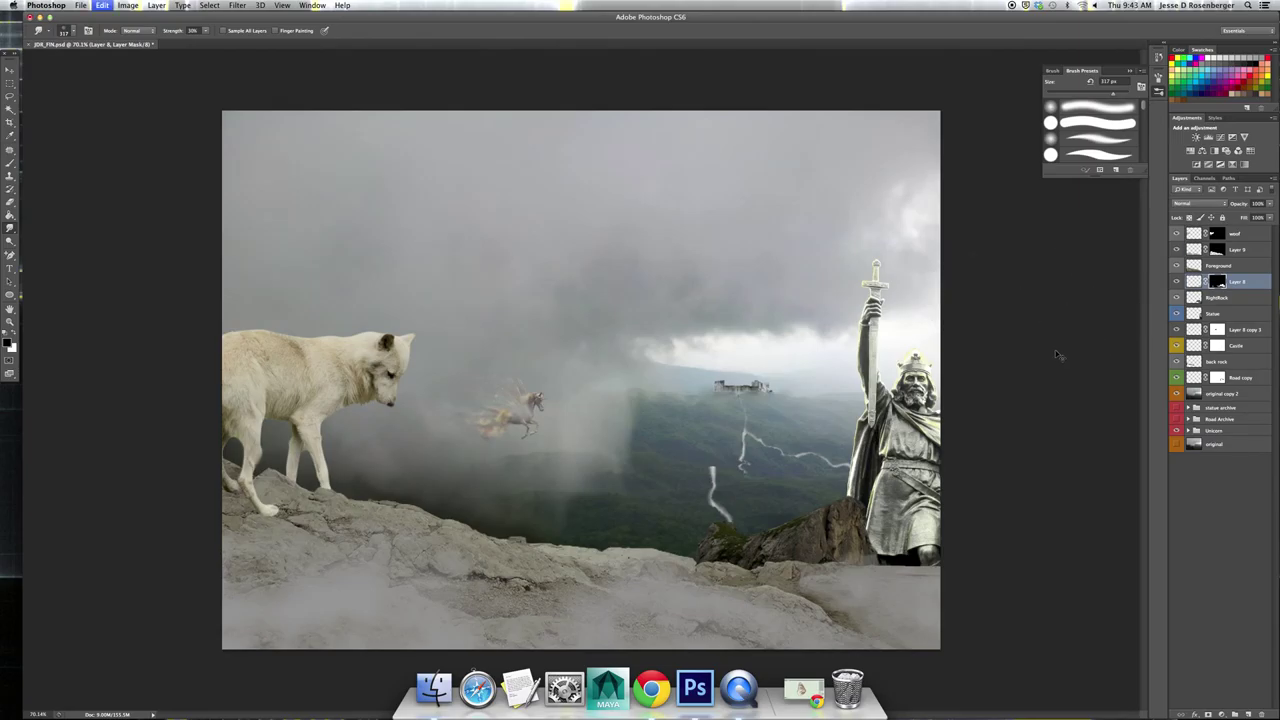
{"action": "key", "text": "super+z"}
{"action": "key", "text": "super+z"}
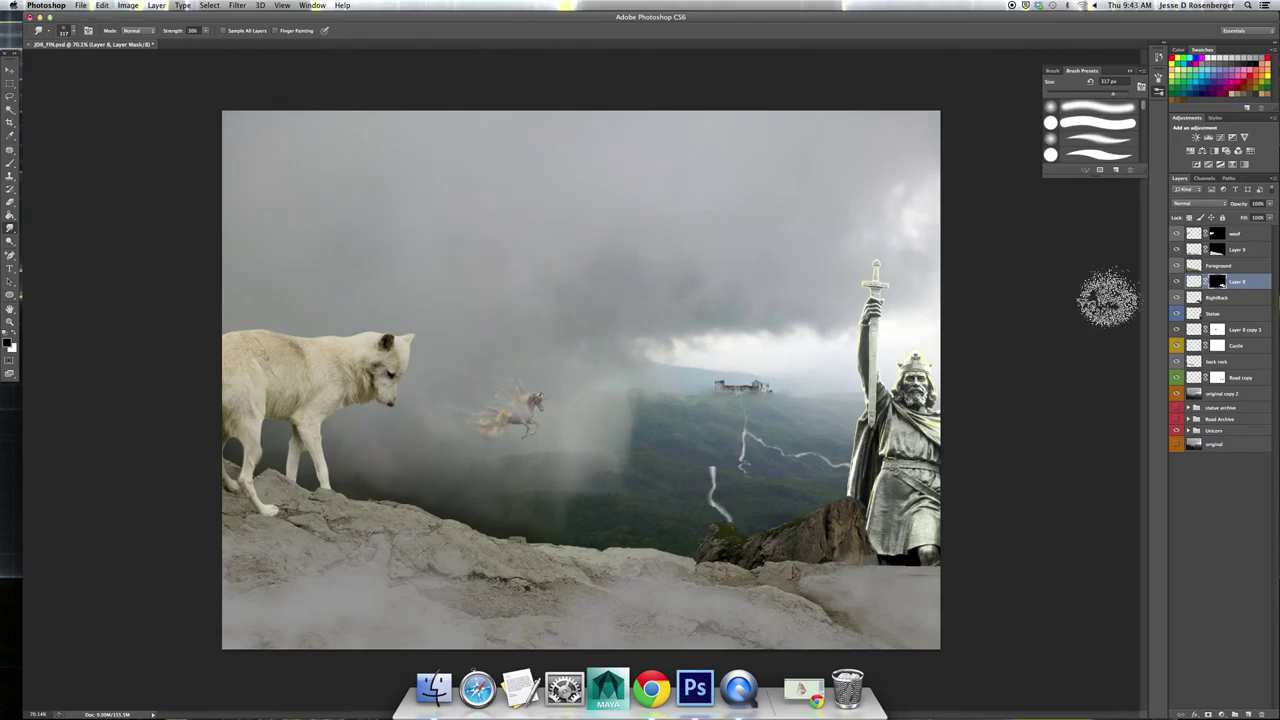
Close the PNG WINGS page in the browser and return to the composite in Photoshop
{"action": "left_click", "coordinate": [1224, 252]}
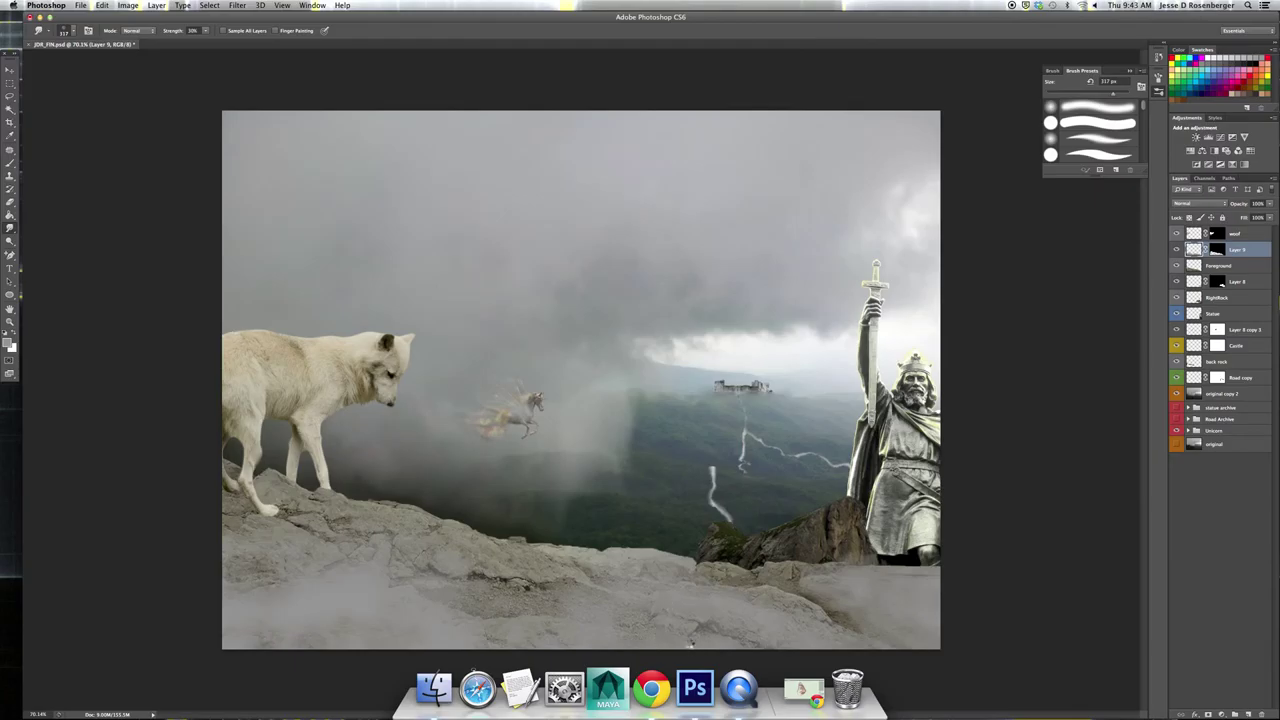
{"action": "key", "text": "b"}
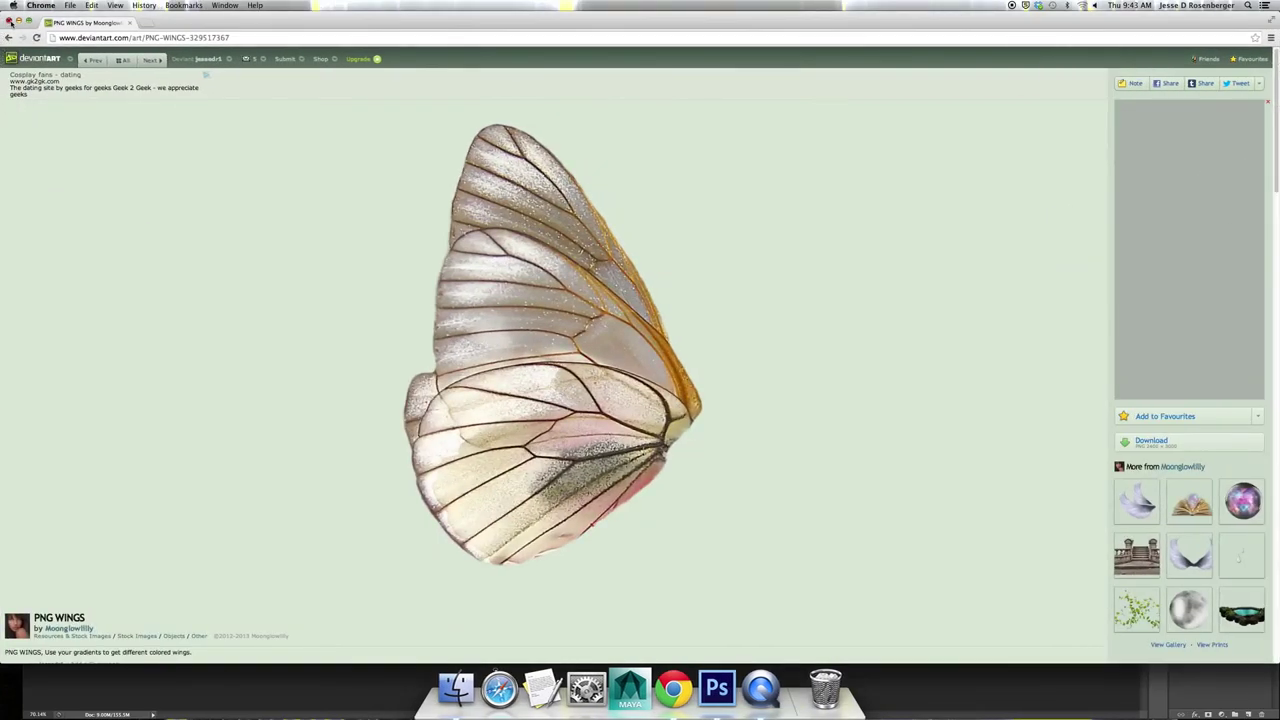
{"action": "left_click", "coordinate": [10, 22]}
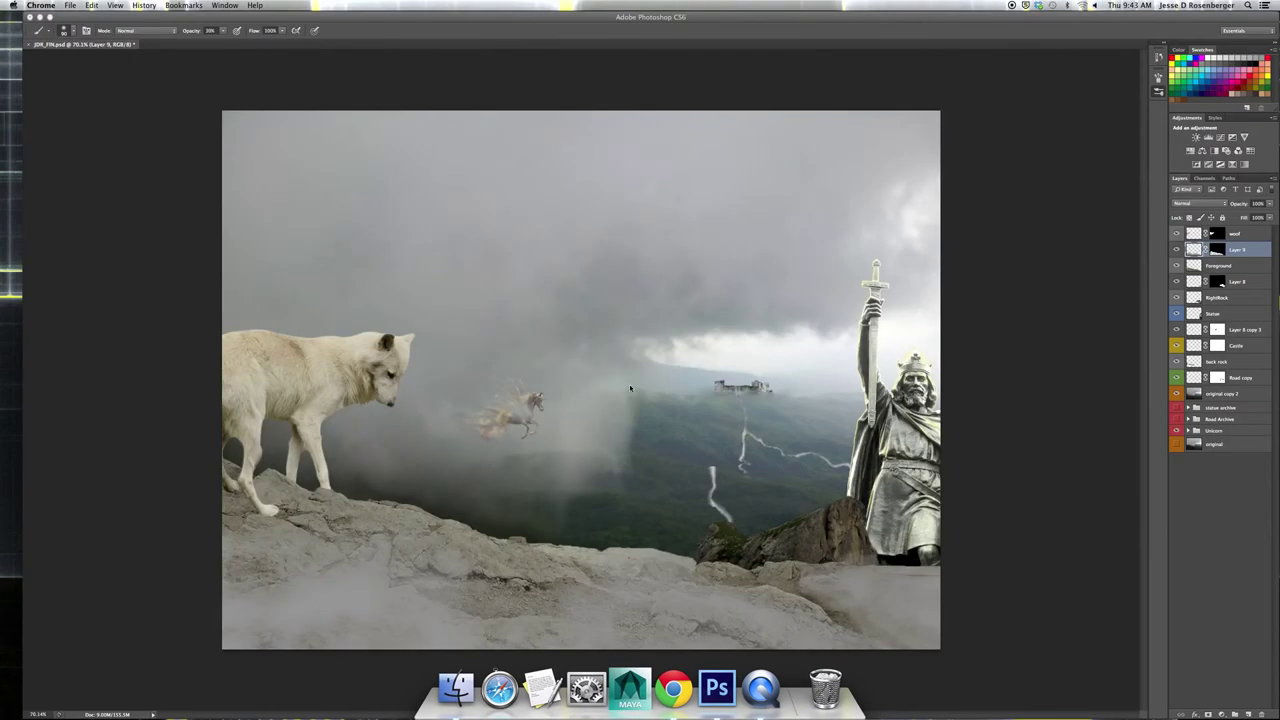
{"action": "left_click", "coordinate": [613, 563]}
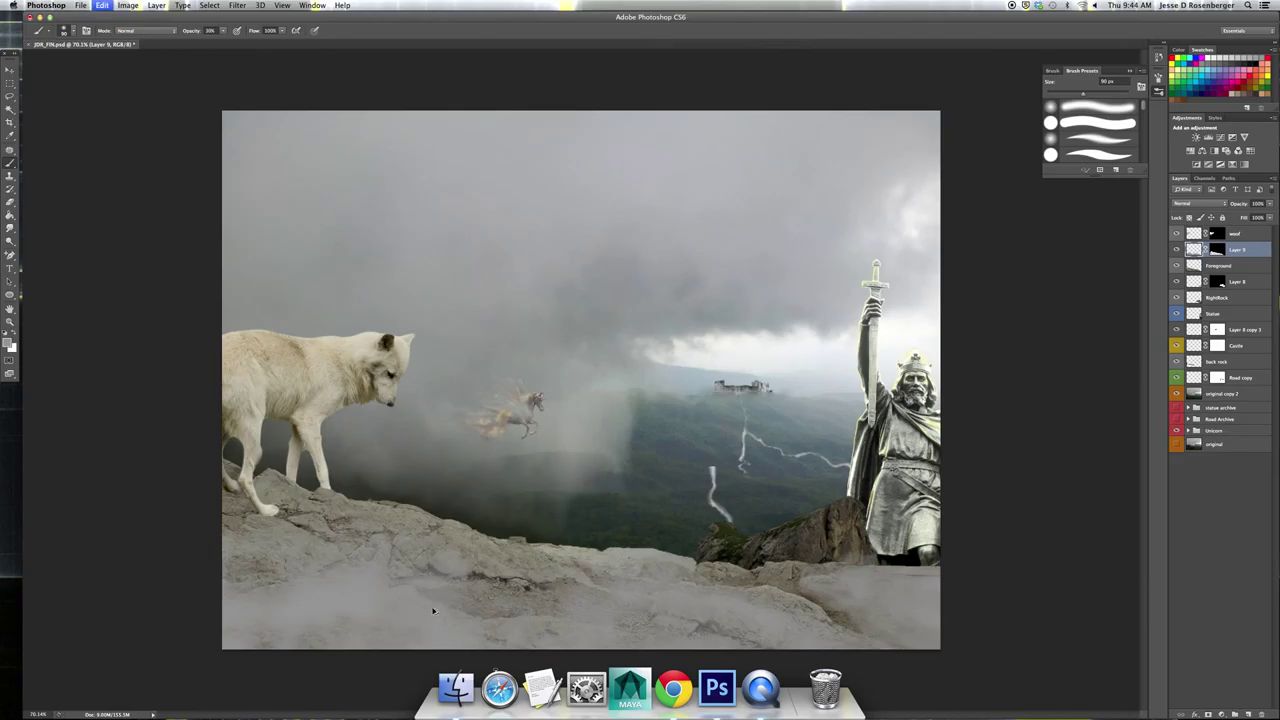
Paint white on Layer 9's mask with the Brush tool to thicken the fog over the lower foreground rock
{"action": "left_click", "coordinate": [1178, 282]}
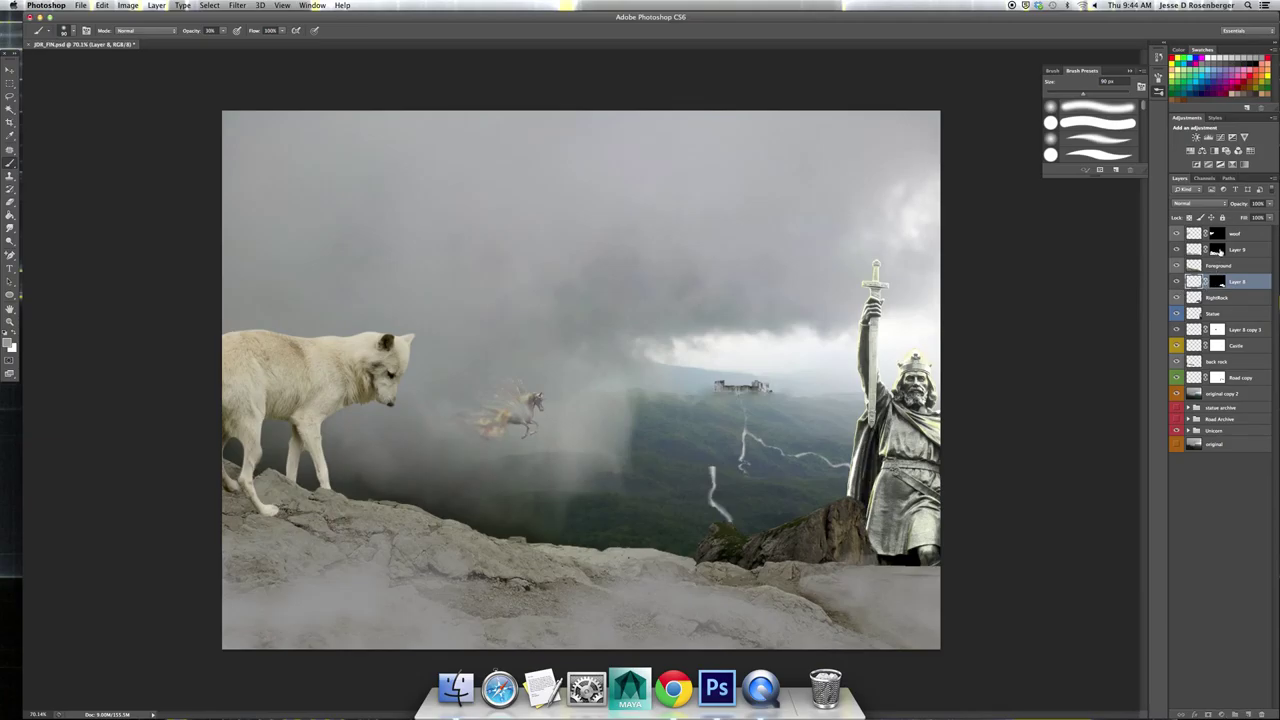
{"action": "left_click", "coordinate": [1217, 250]}
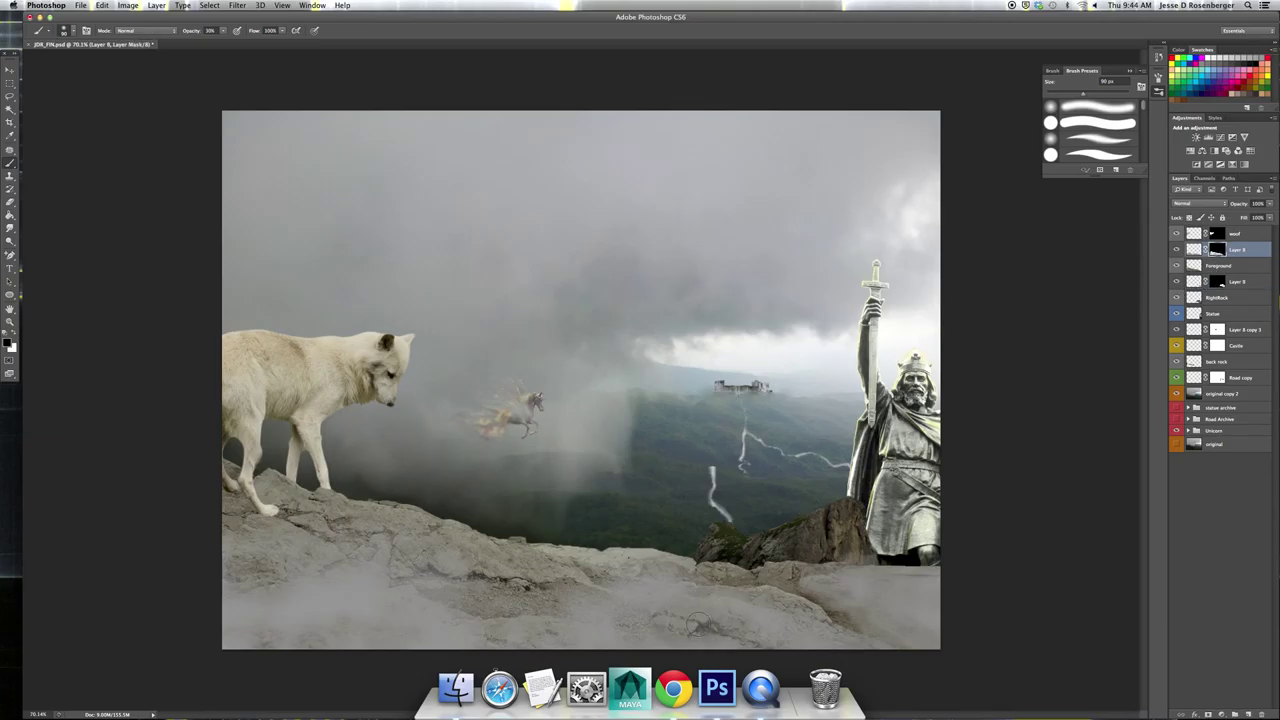
{"action": "key", "text": "x"}
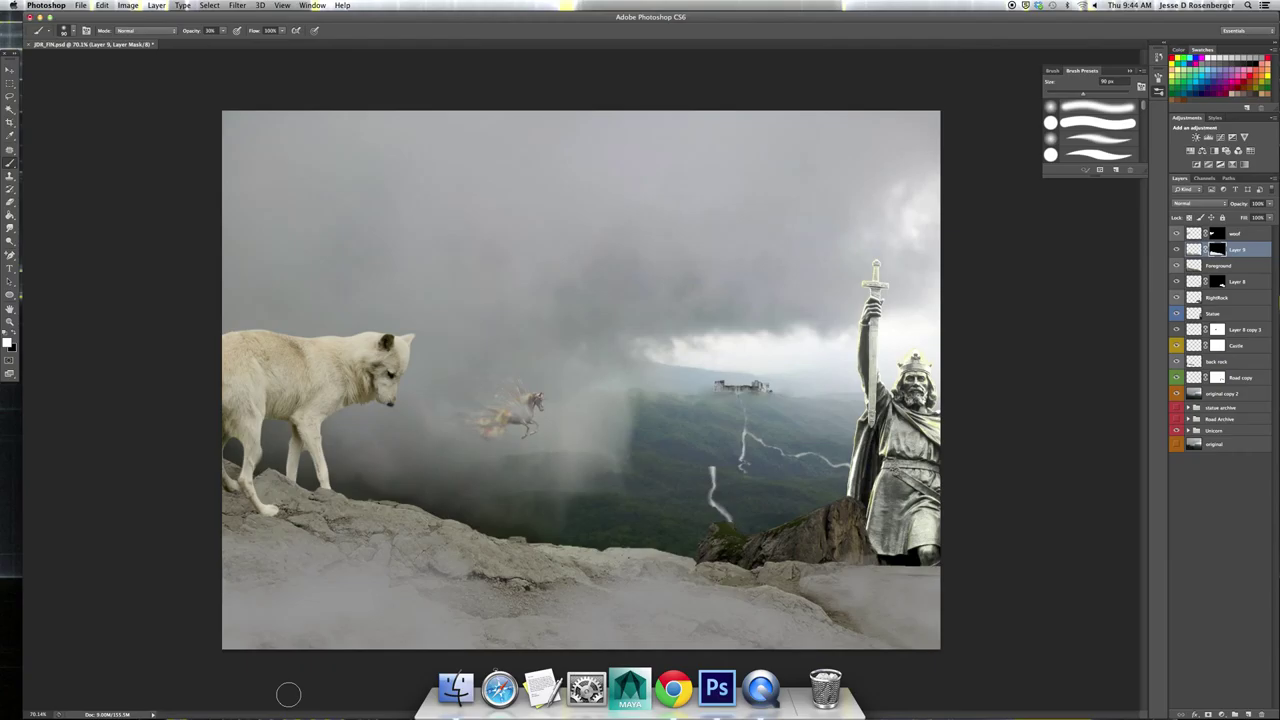
Blend the thickened foreground fog on Layer 9's mask with the Smudge tool, reducing its size from 317 to 130 px
{"action": "left_click", "coordinate": [11, 228]}
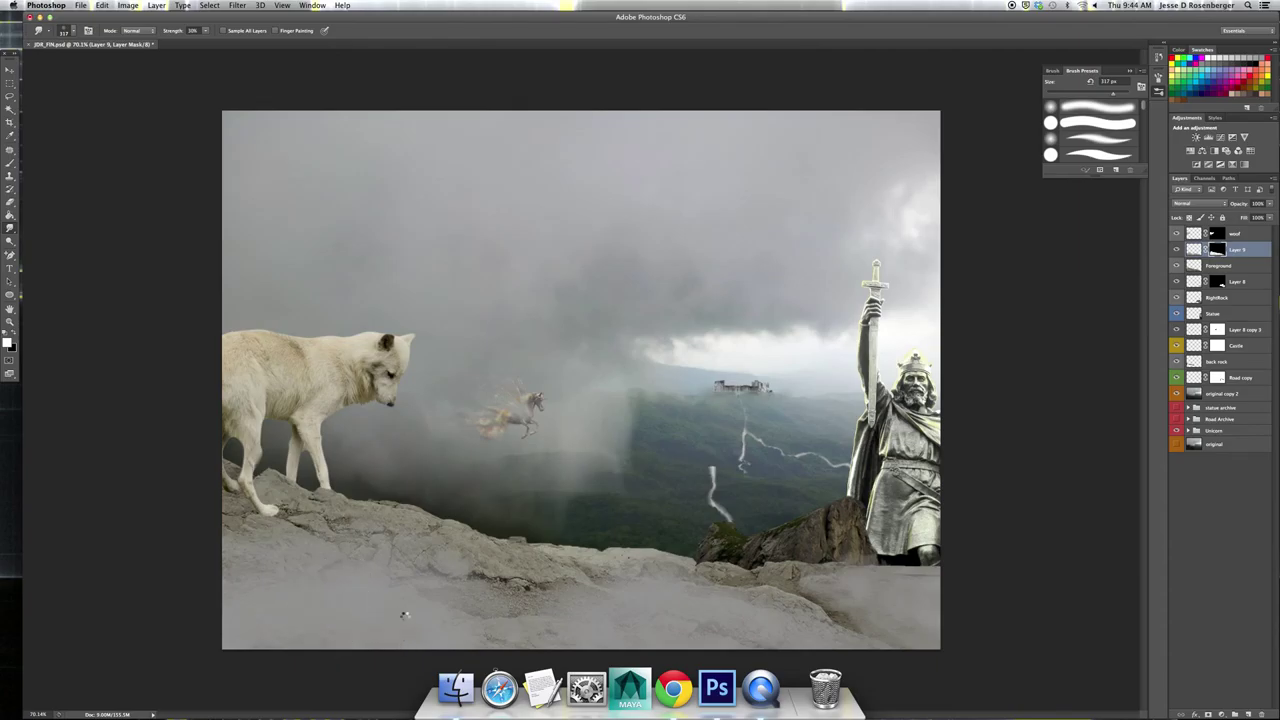
{"action": "key", "text": "bracketright"}
{"action": "key", "text": "bracketright"}
{"action": "key", "text": "bracketright"}
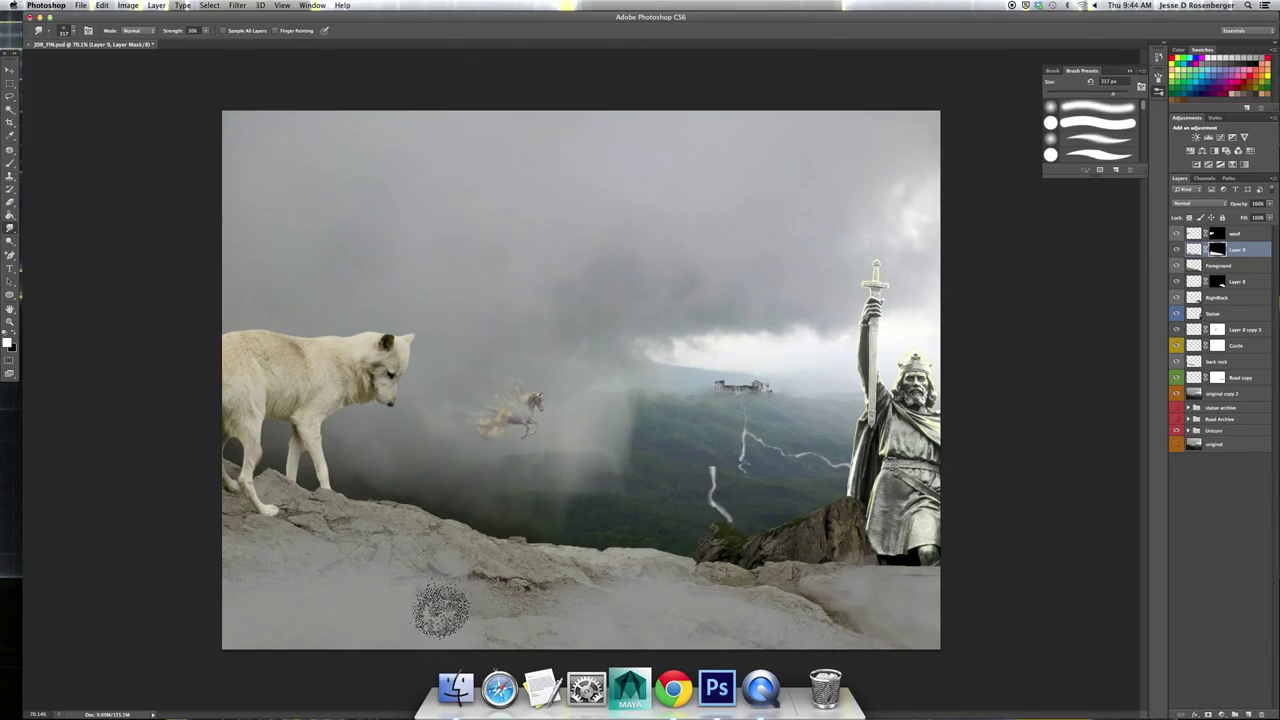
{"action": "left_click_drag", "start_coordinate": [411, 617], "coordinate": [446, 598]}
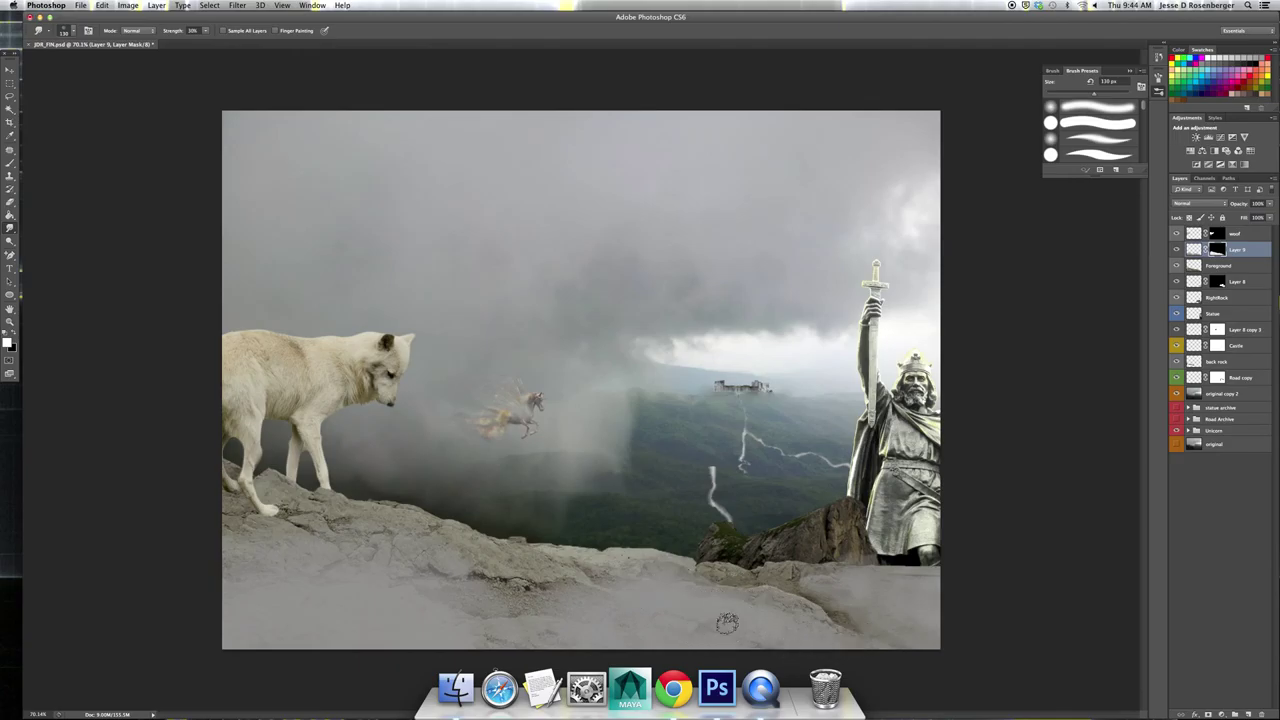
{"action": "left_click", "coordinate": [1224, 283]}
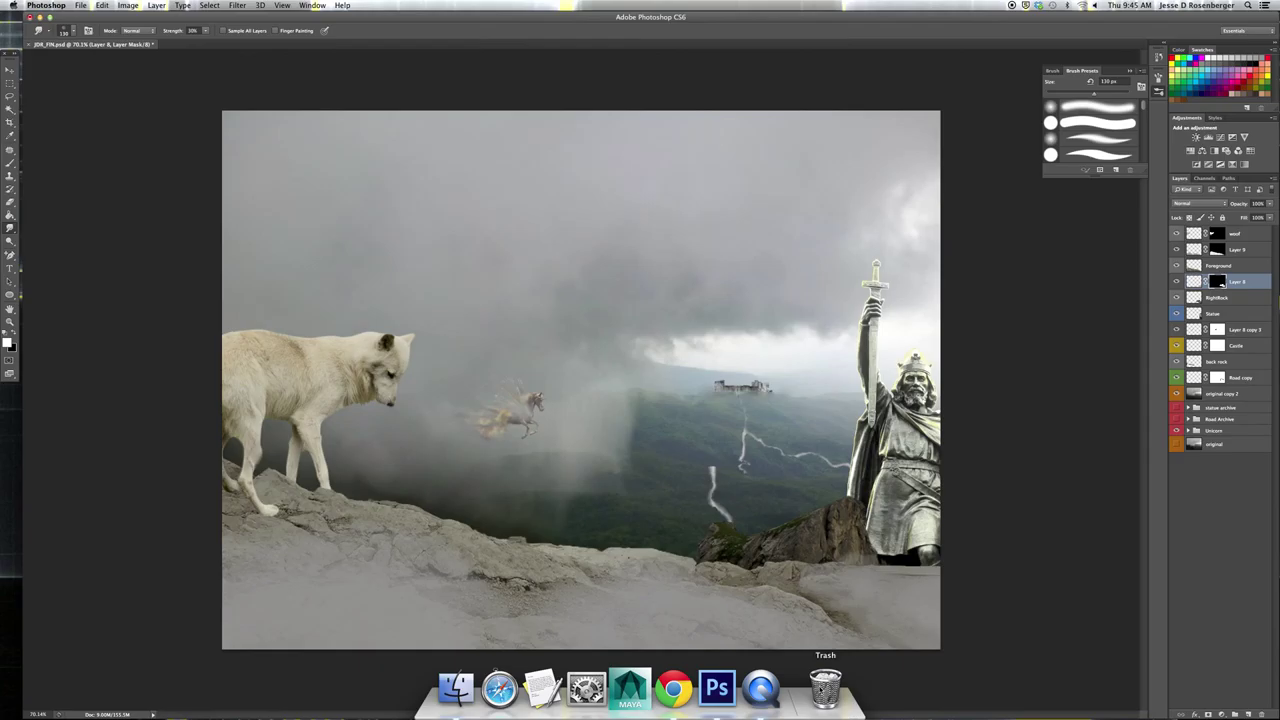
{"action": "left_click", "coordinate": [1189, 252]}
{"action": "key", "text": "Delete"}
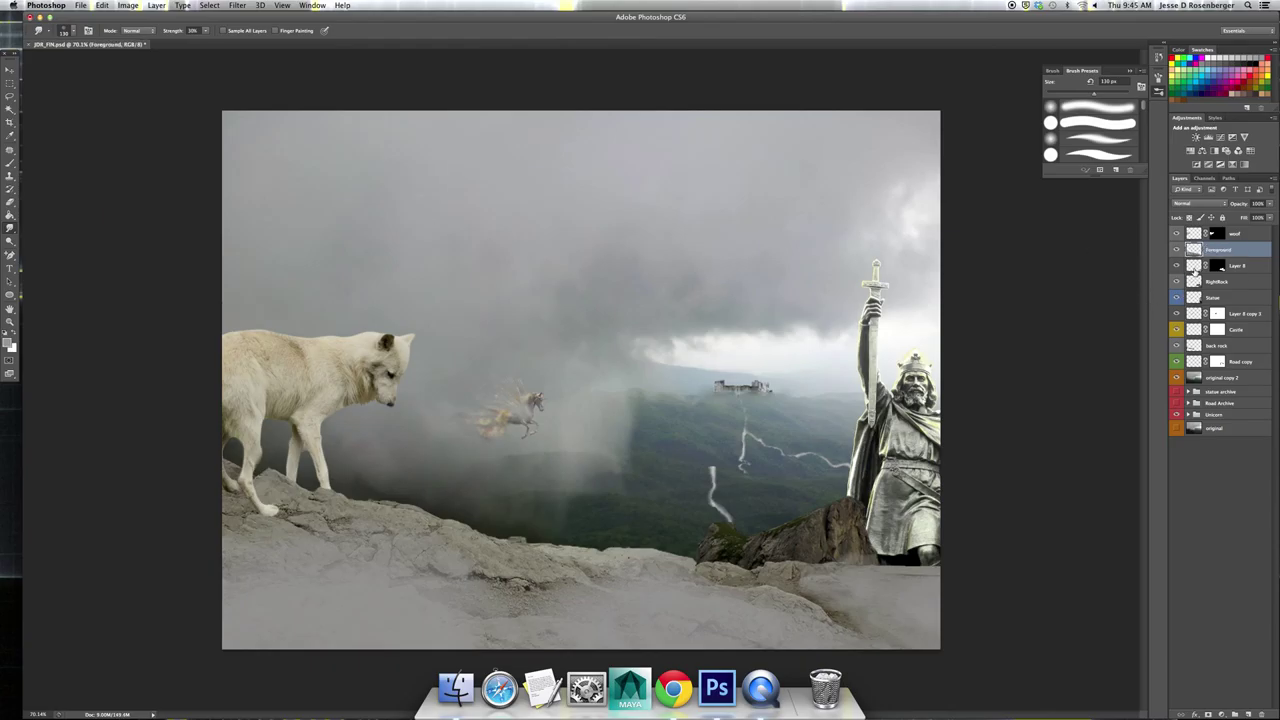
{"action": "key", "text": "super+z"}
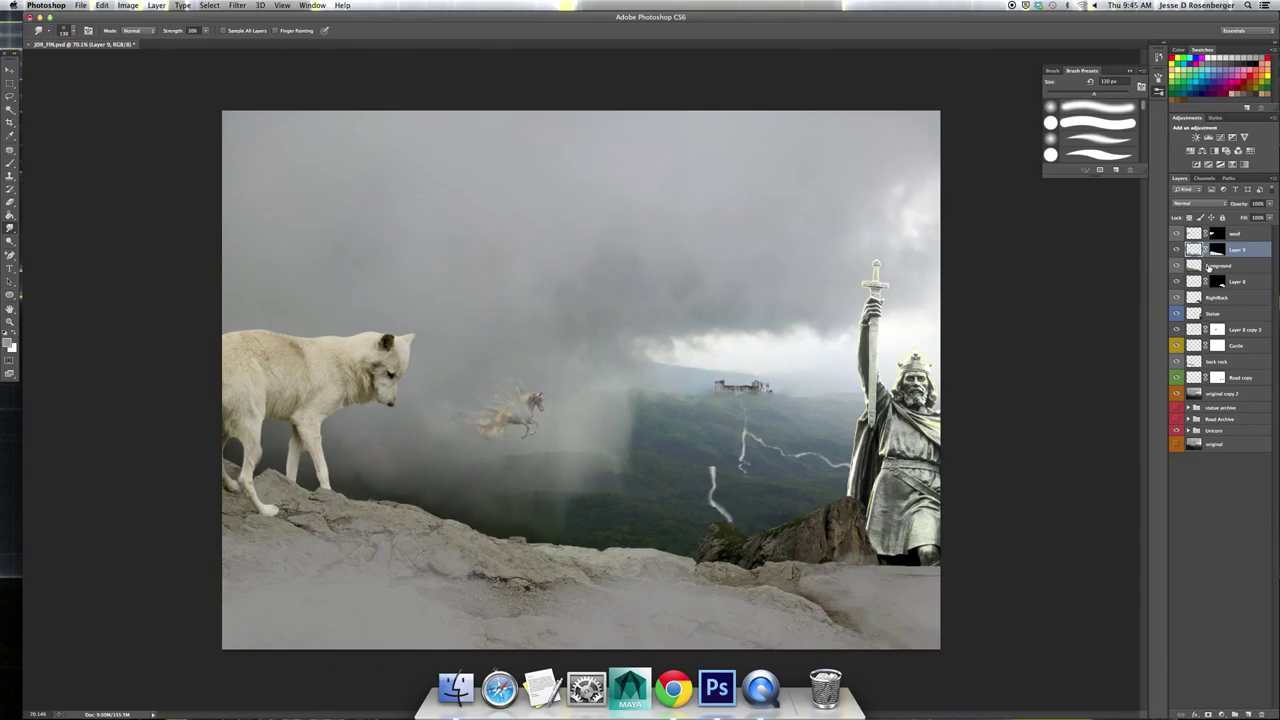
Group Layer 9, Foreground, Layer 8 and RightRock into one layer group
{"action": "left_click", "coordinate": [1208, 267], "text": "shift"}
{"action": "left_click", "coordinate": [1215, 282], "text": "shift"}
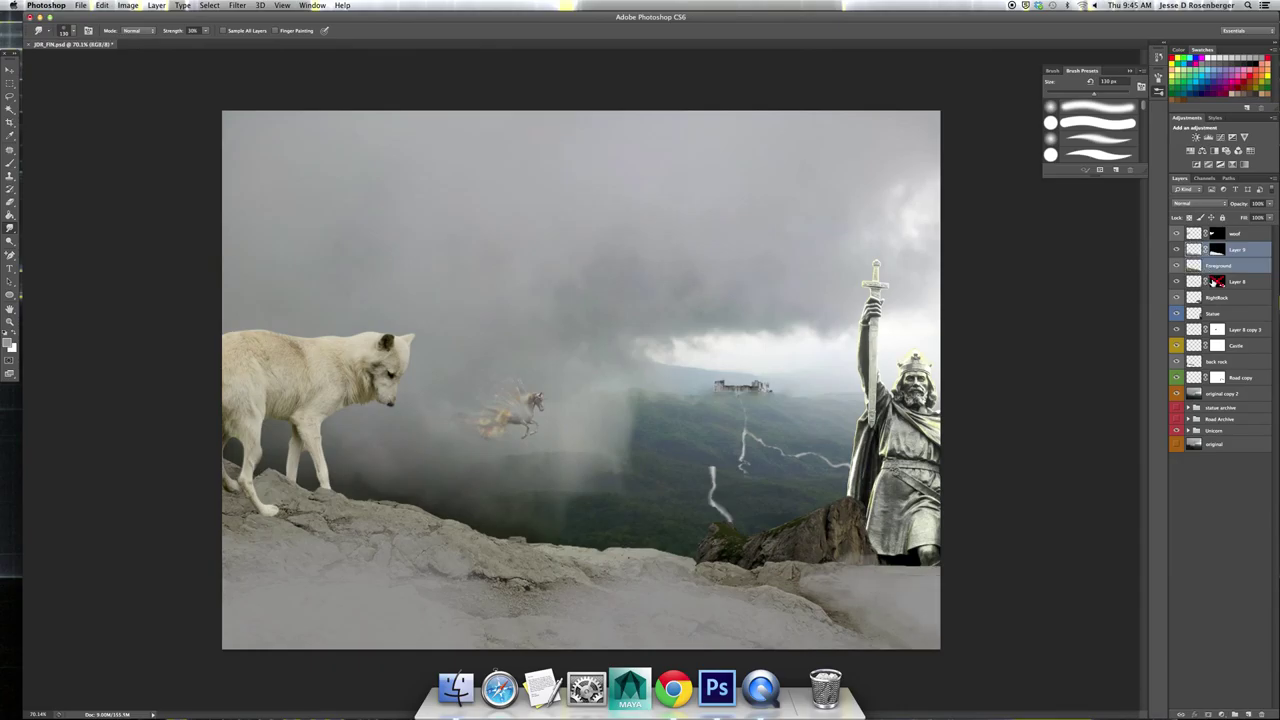
{"action": "left_click", "coordinate": [1215, 283], "text": "shift"}
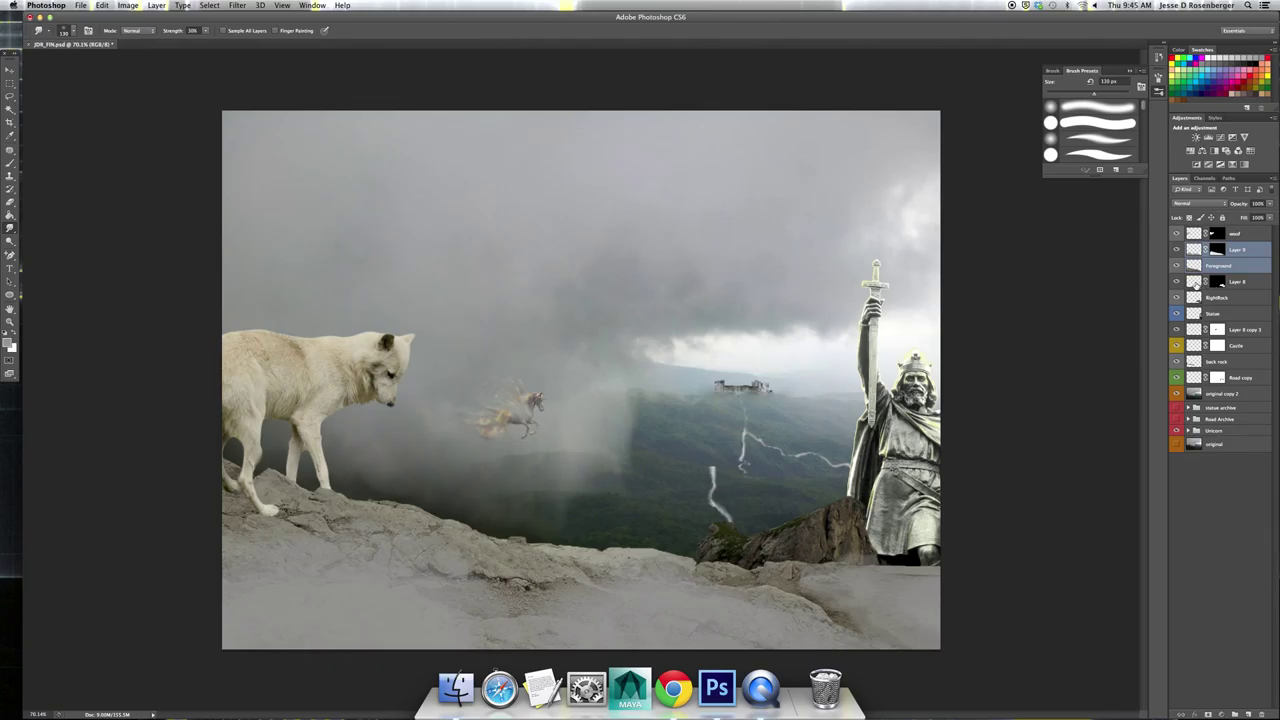
{"action": "left_click", "coordinate": [1195, 283], "text": "shift"}
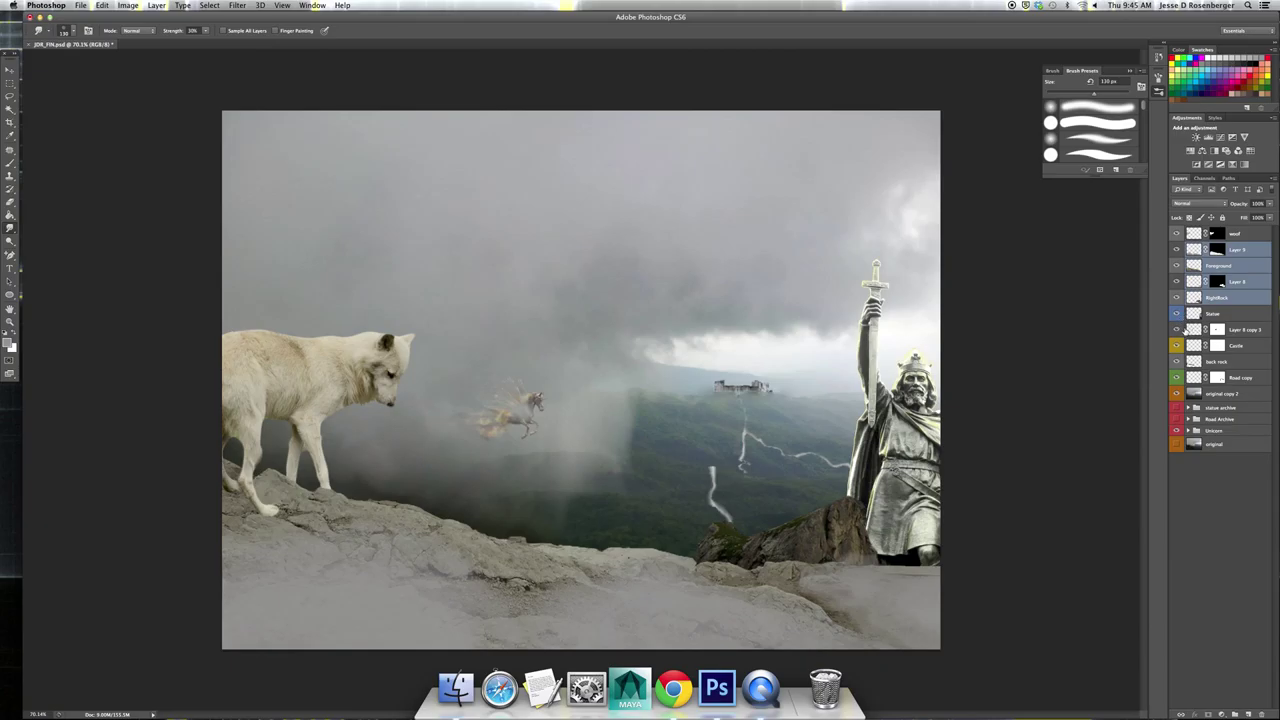
{"action": "key", "text": "super+g"}
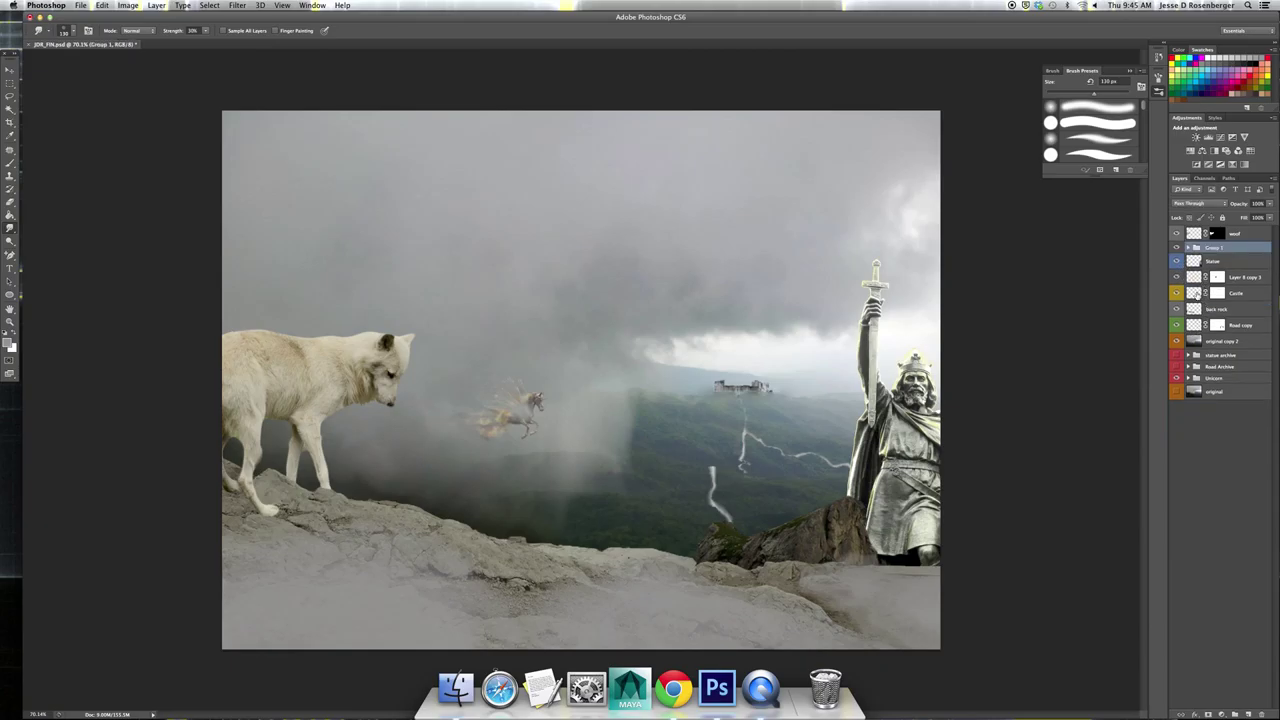
Move the back rock layer up the layer stack towards the group of rock and fog layers
{"action": "mouse_move", "coordinate": [1197, 311]}
{"action": "left_mouse_down"}
{"action": "mouse_move", "coordinate": [1216, 249]}
{"action": "mouse_move", "coordinate": [1212, 293]}
{"action": "left_mouse_up"}
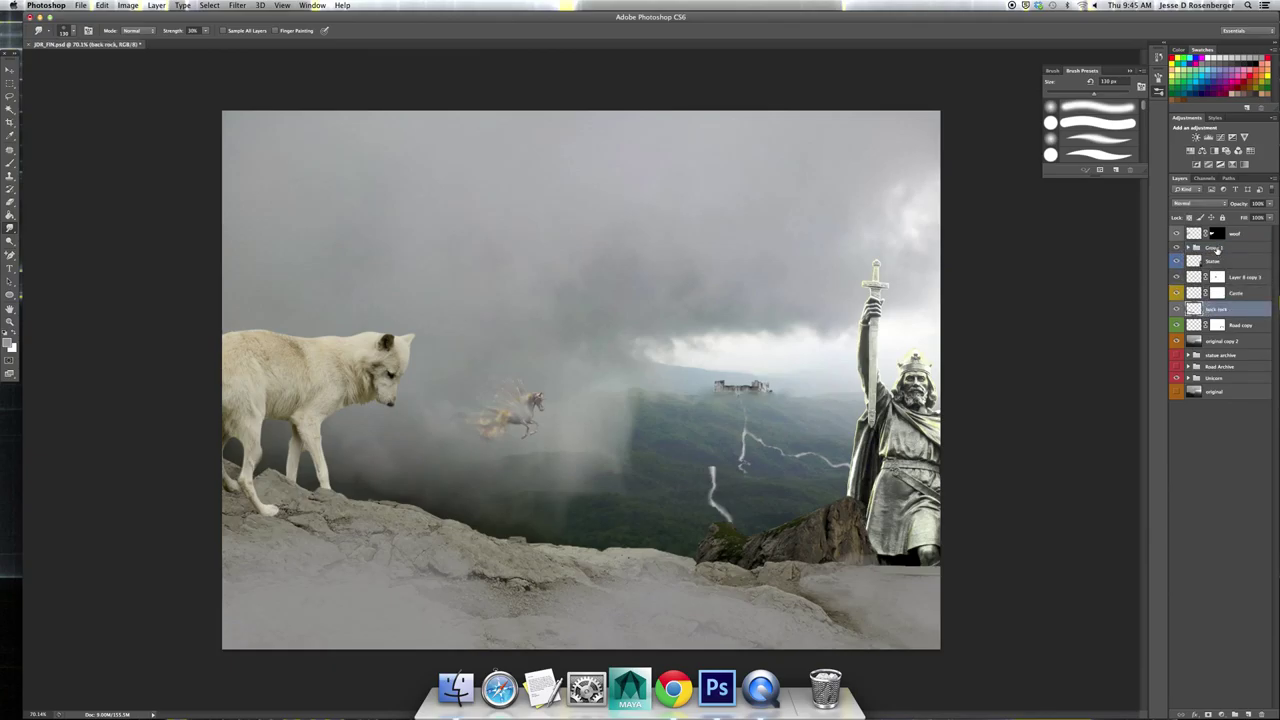